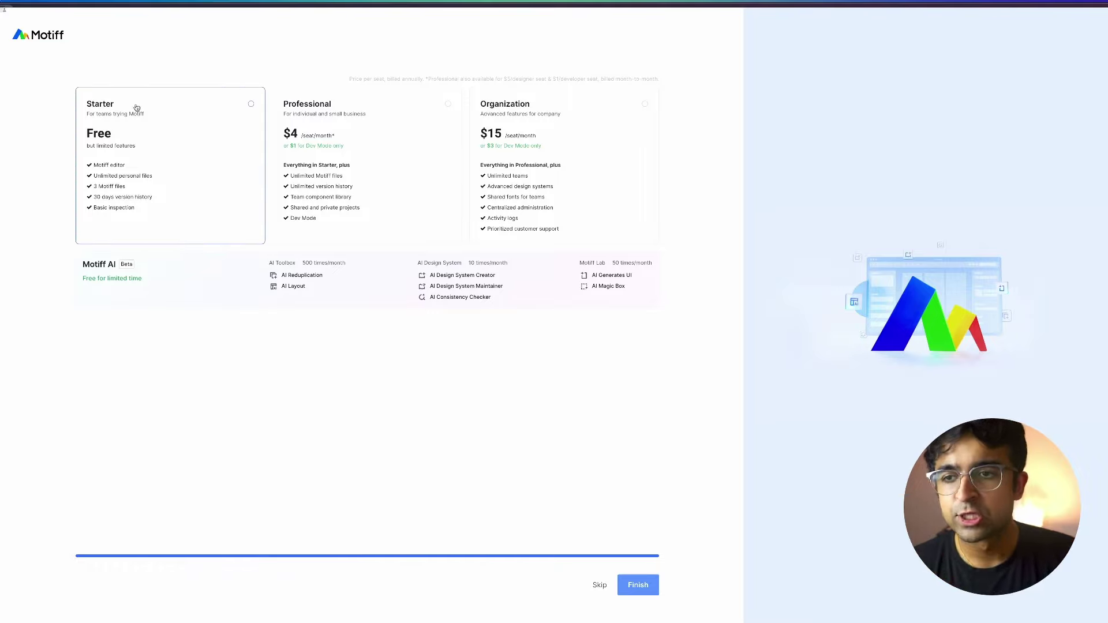
Choose the free Starter plan and highlight the Motiff AI notes and feature list.
{"action": "left_click", "coordinate": [164, 160]}
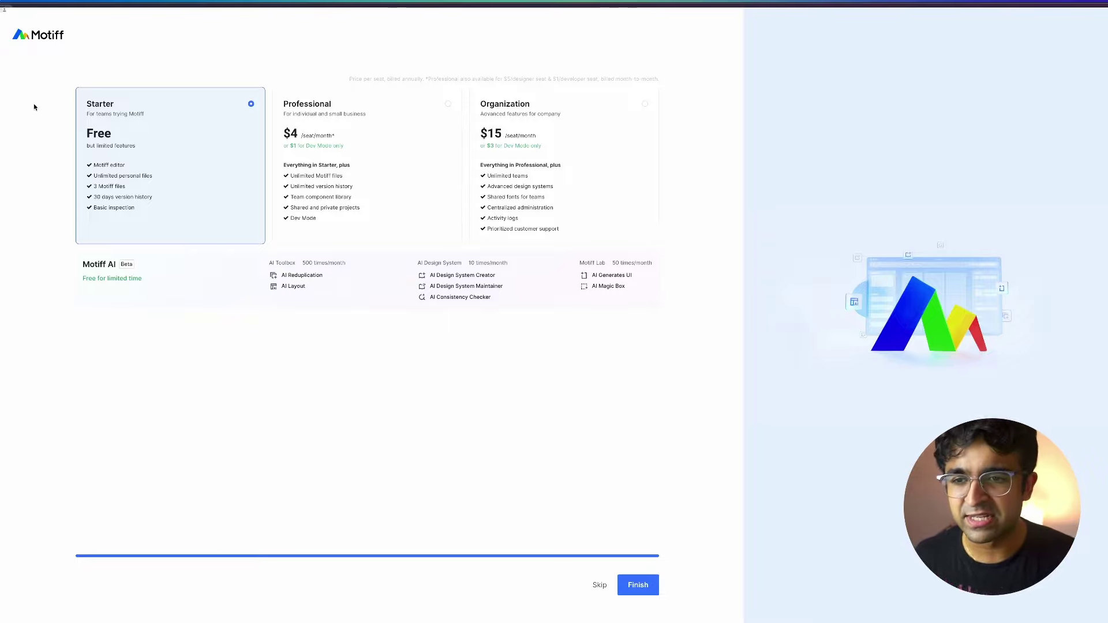
{"action": "left_click_drag", "start_coordinate": [81, 261], "coordinate": [145, 279]}
{"action": "left_click", "coordinate": [149, 273]}
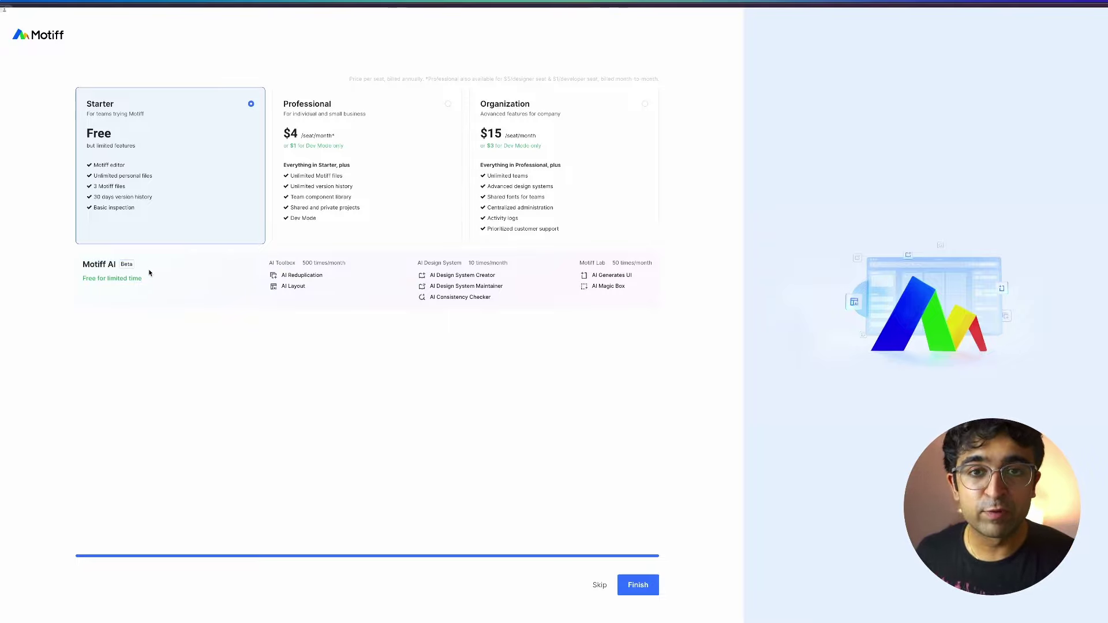
{"action": "left_click_drag", "start_coordinate": [268, 261], "coordinate": [575, 325]}
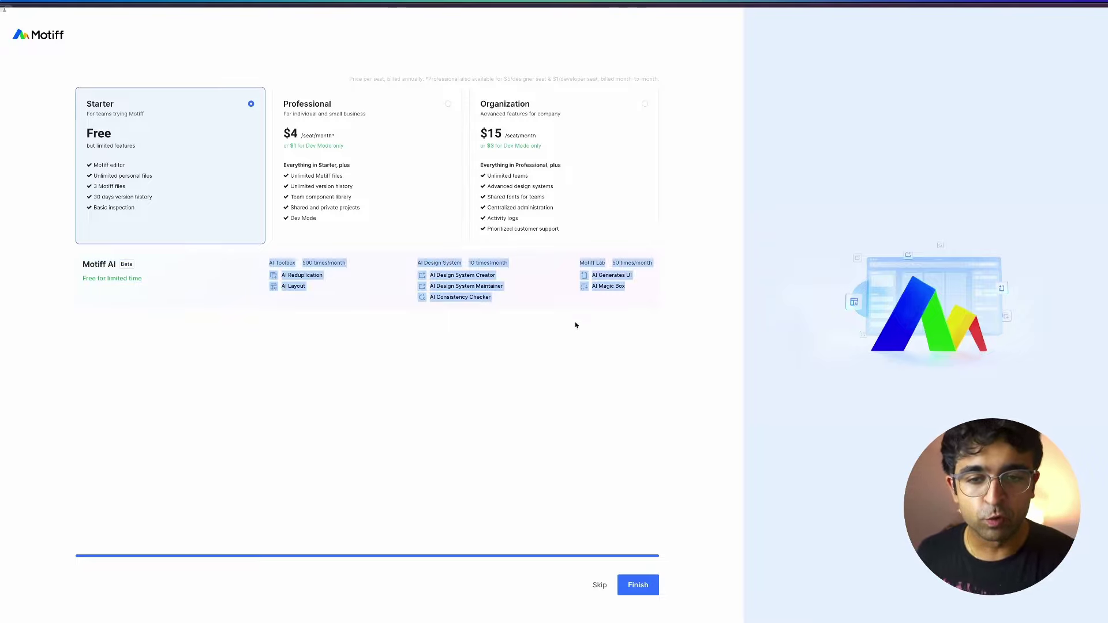
{"action": "left_click", "coordinate": [604, 305]}
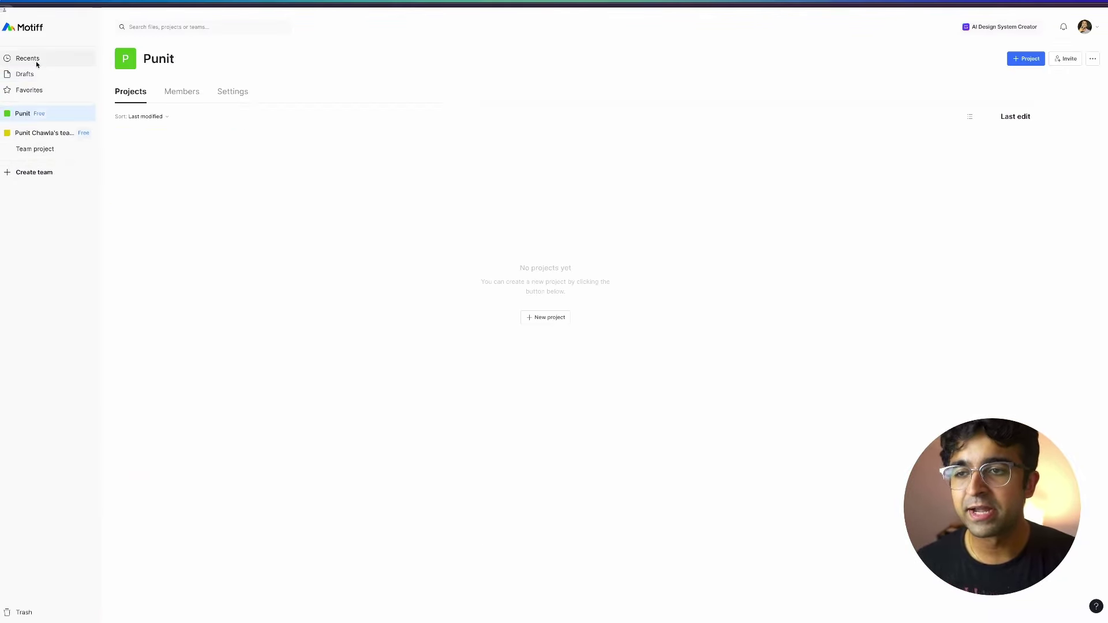
From Recents, use Import file to start a new Untitled design file.
{"action": "left_click", "coordinate": [36, 60]}
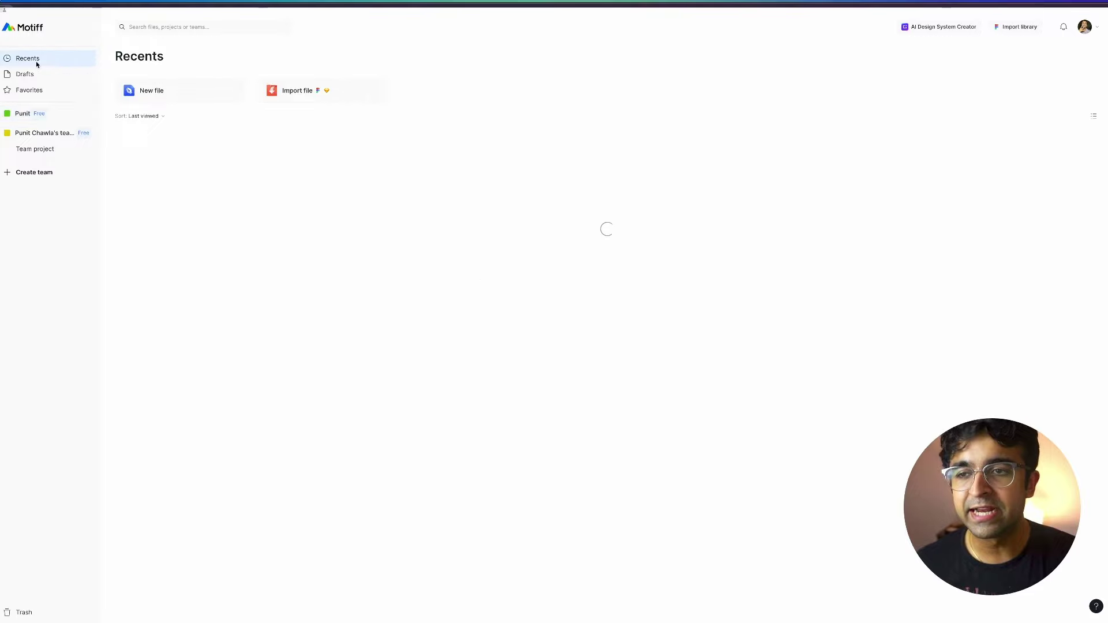
{"action": "left_click", "coordinate": [308, 102]}
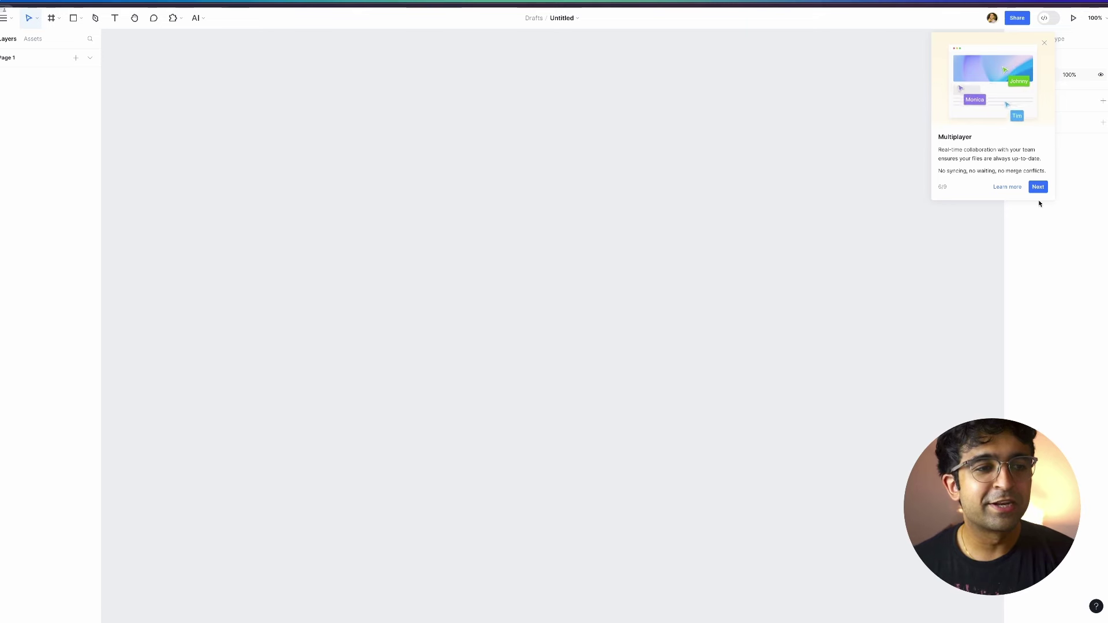
Dismiss the collaboration and Team library tips, then browse the Motiff AI features list.
{"action": "left_click", "coordinate": [1038, 187]}
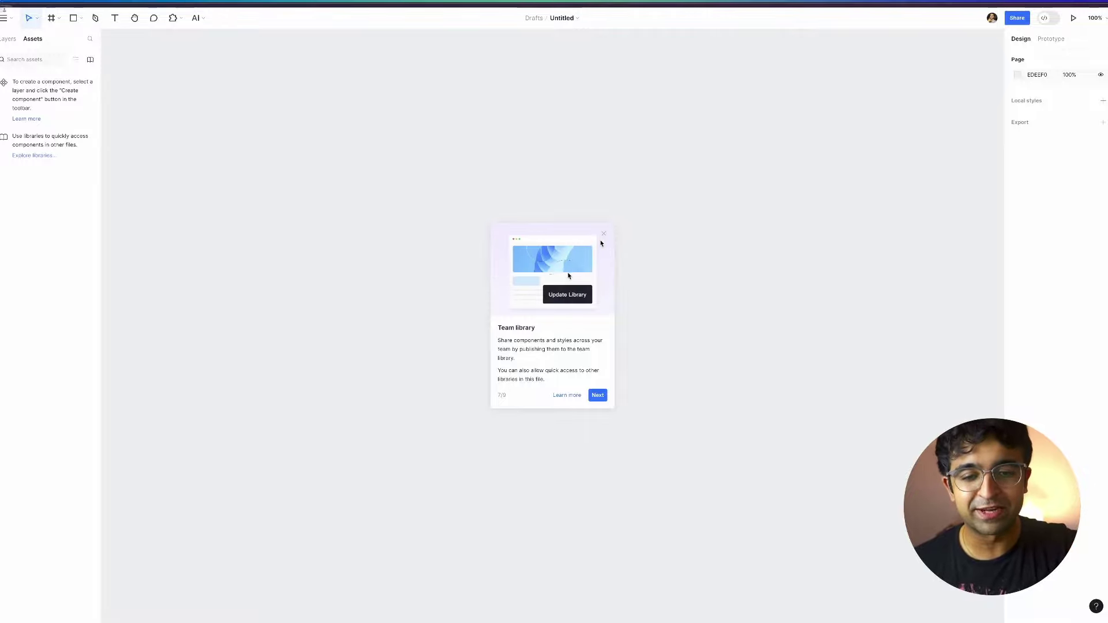
{"action": "left_click", "coordinate": [604, 233]}
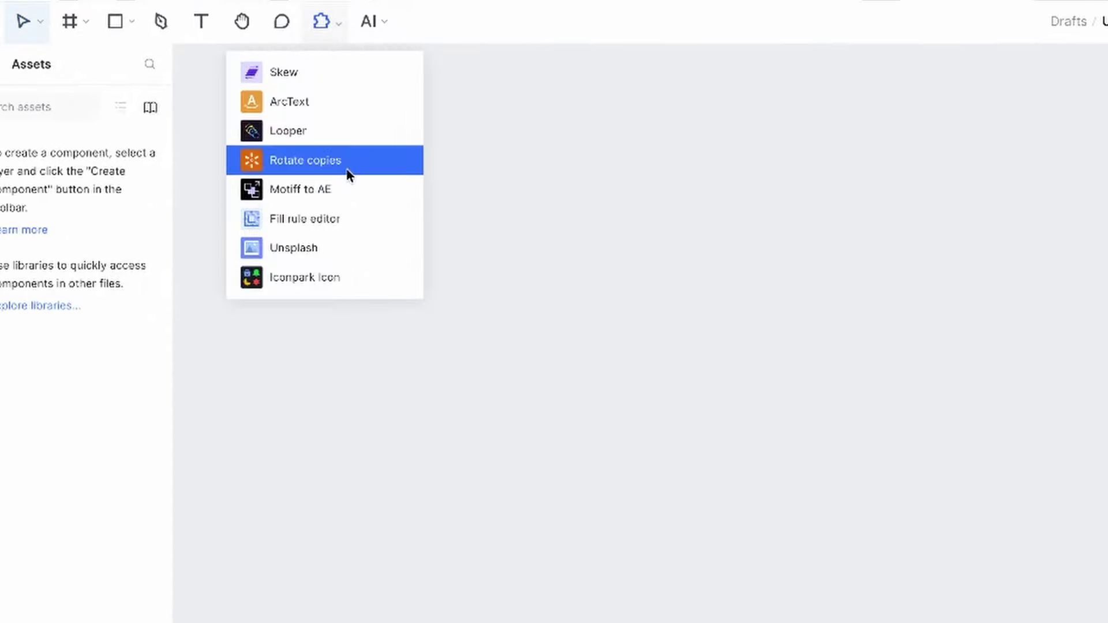
{"action": "left_click", "coordinate": [371, 23]}
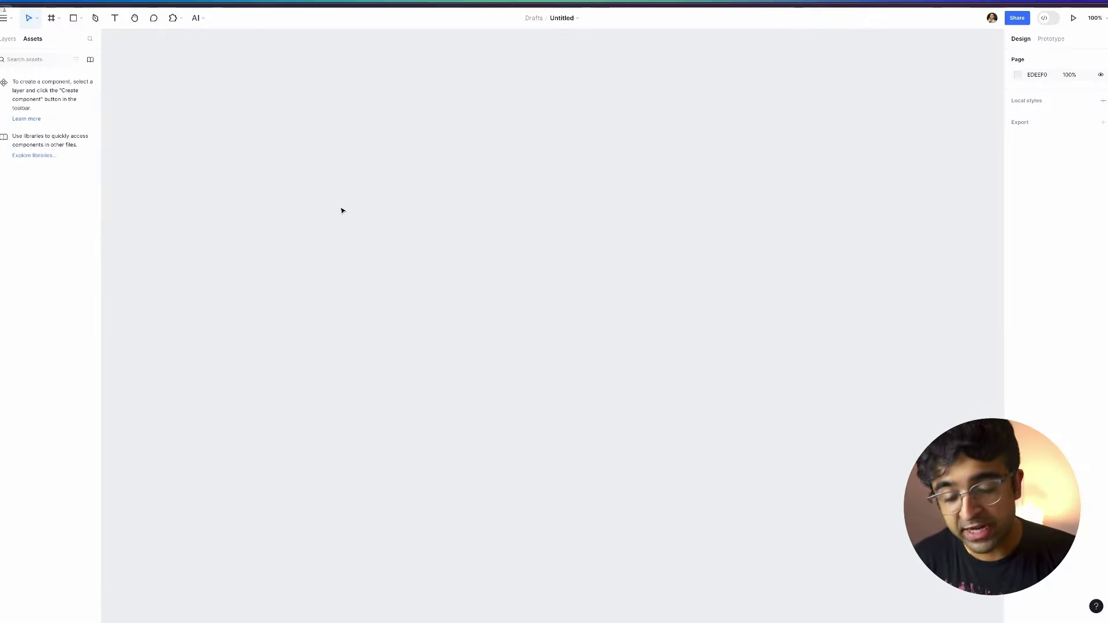
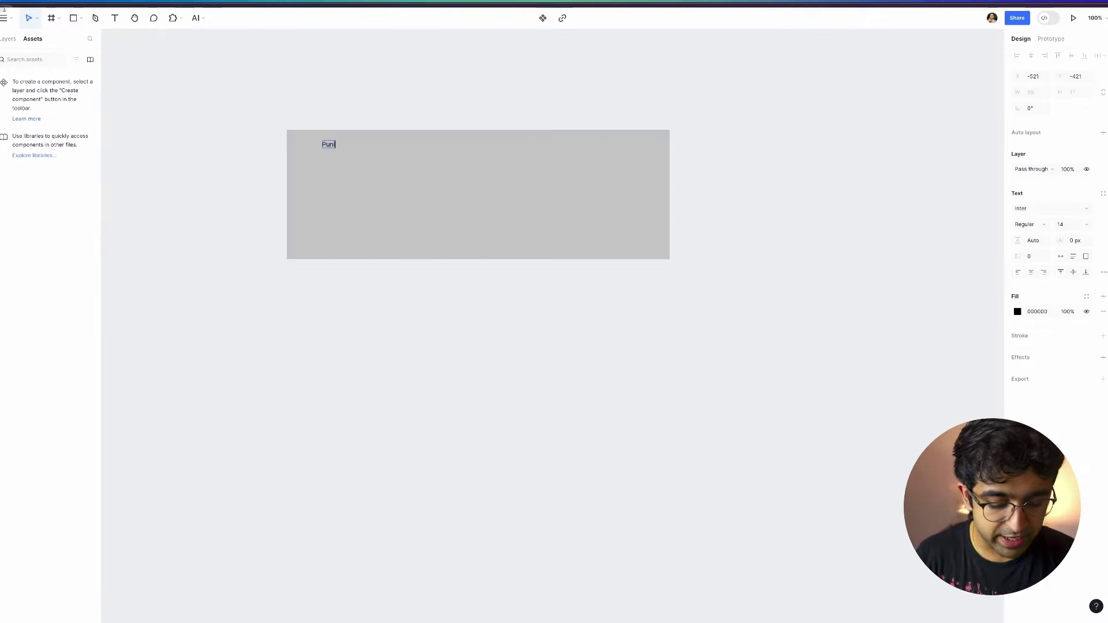
Type a person's name on the grey card and scale it to about 92 px.
{"action": "left_click", "coordinate": [350, 219]}
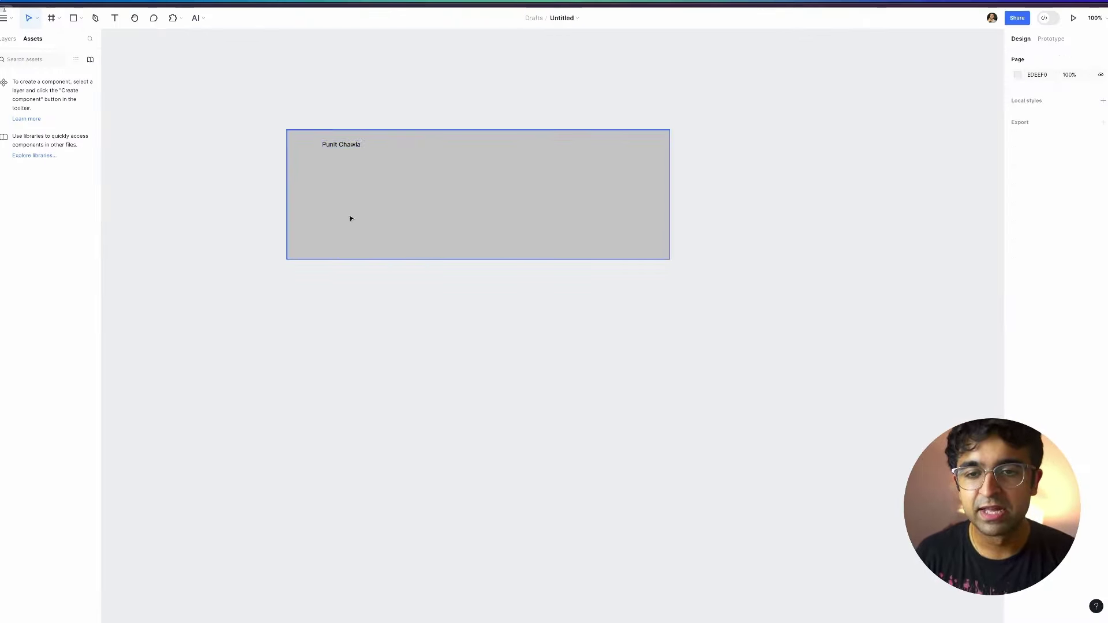
{"action": "left_click", "coordinate": [342, 143]}
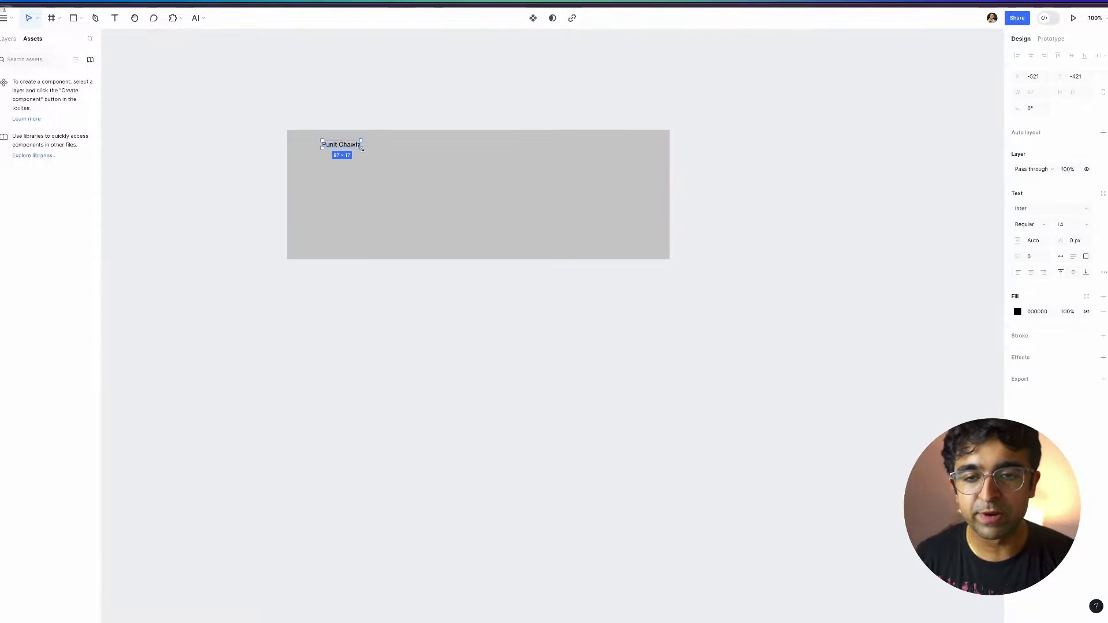
{"action": "left_click_drag", "start_coordinate": [361, 148], "coordinate": [569, 195]}
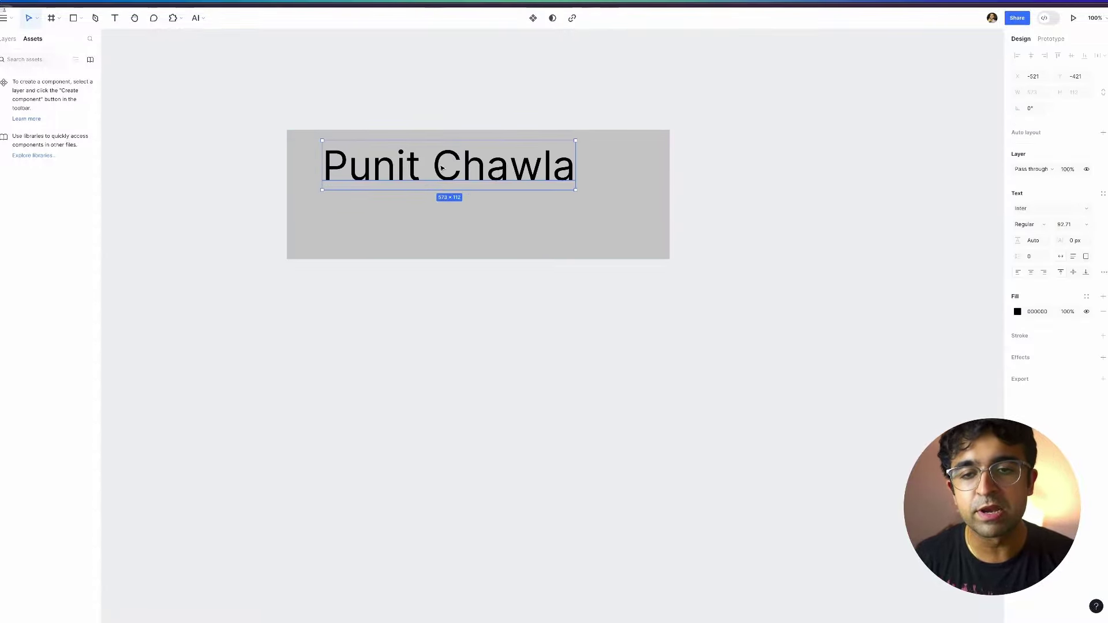
Duplicate the grey card downward with AI Reduplication.
{"action": "left_click_drag", "start_coordinate": [235, 149], "coordinate": [563, 258]}
{"action": "left_click", "coordinate": [195, 18]}
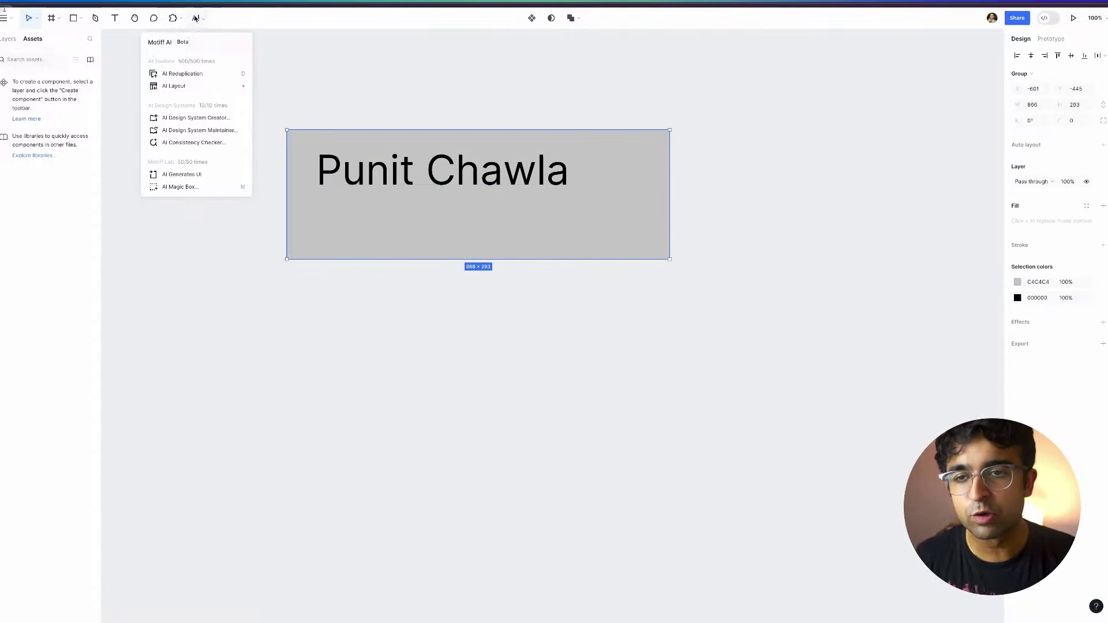
{"action": "left_click", "coordinate": [194, 75]}
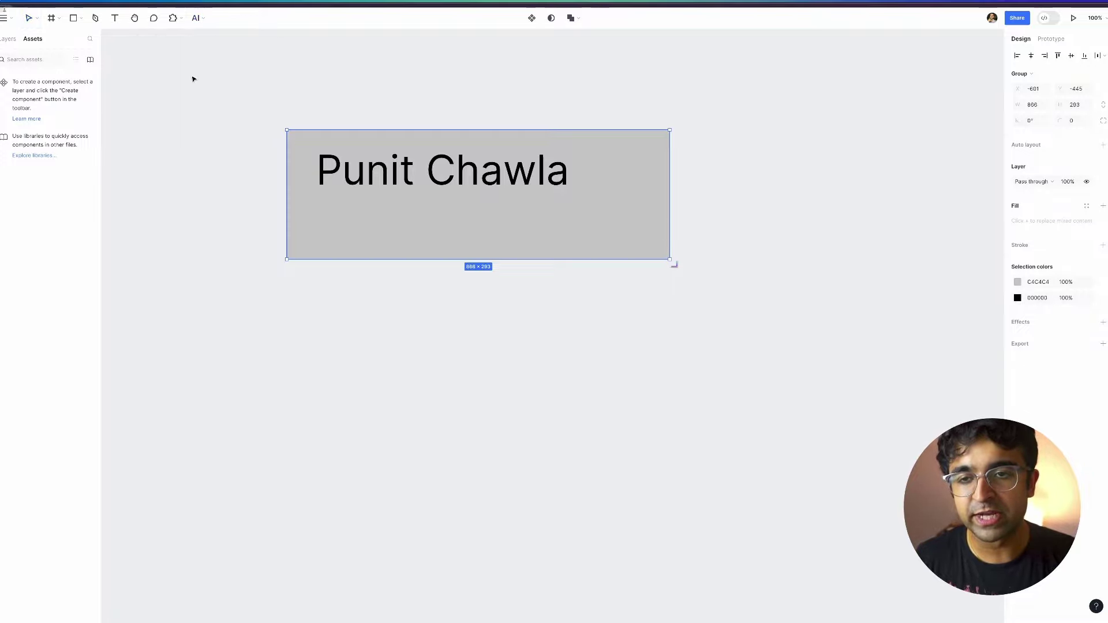
{"action": "left_click_drag", "start_coordinate": [675, 267], "coordinate": [692, 404]}
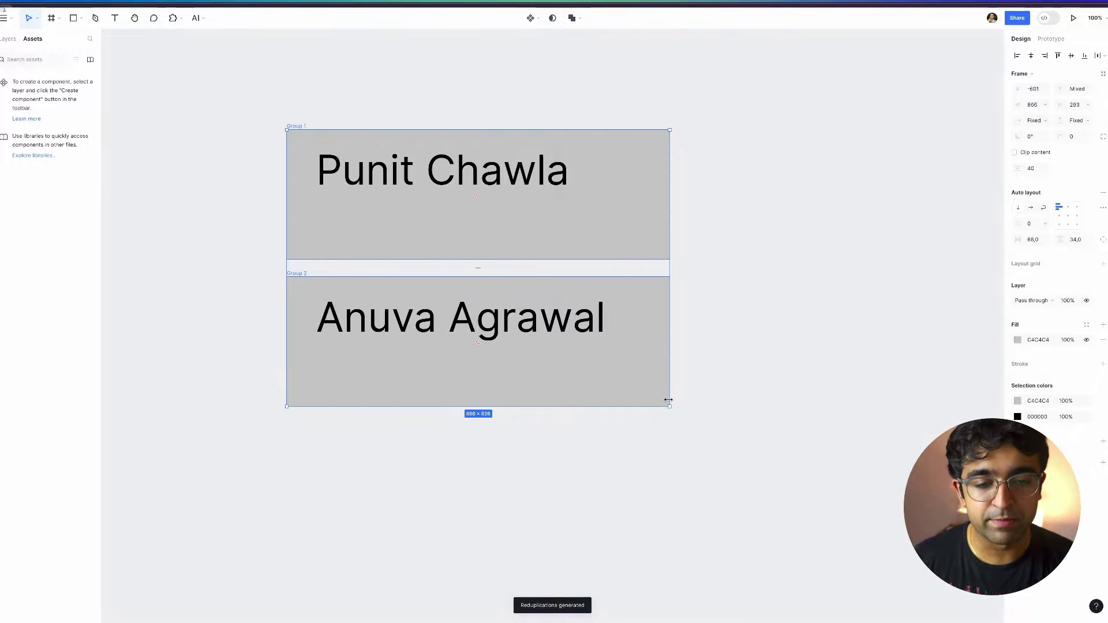
Stretch the second card downward, then edit the top card's name text.
{"action": "scroll", "coordinate": [663, 401], "scroll_direction": "right", "scroll_amount": 3}
{"action": "left_click", "coordinate": [517, 400]}
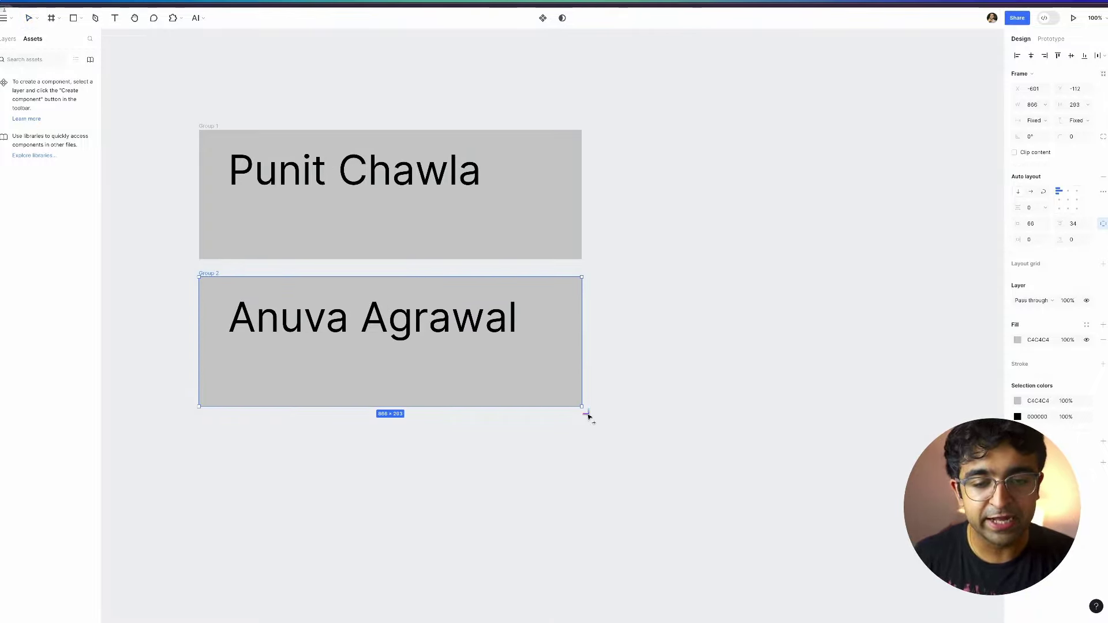
{"action": "left_click_drag", "start_coordinate": [589, 415], "coordinate": [593, 622]}
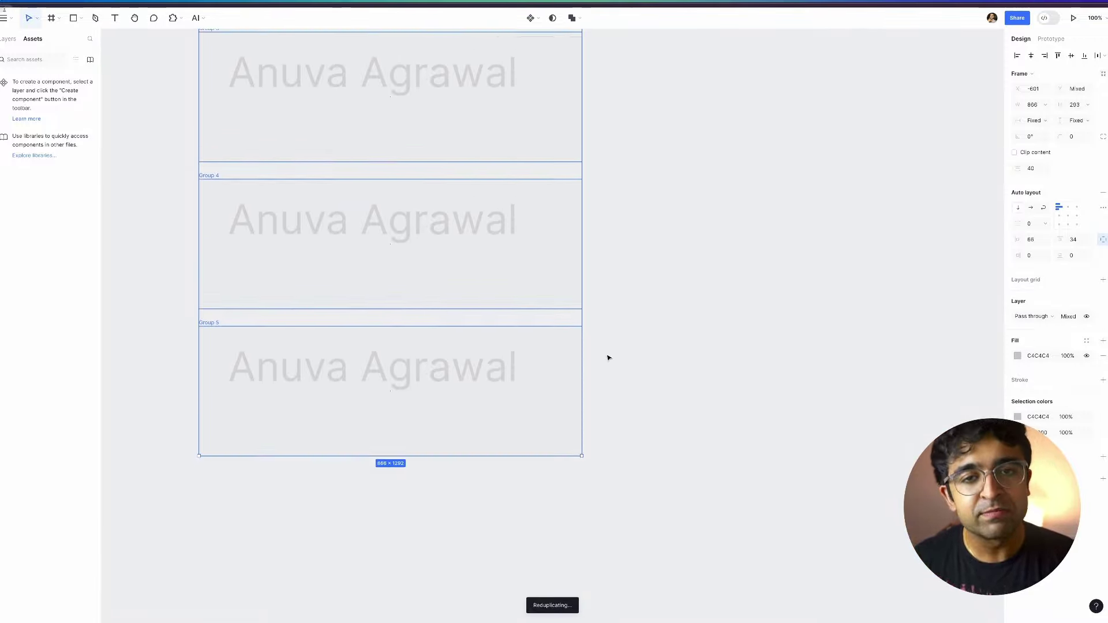
{"action": "scroll", "coordinate": [267, 455], "scroll_direction": "up", "scroll_amount": 6}
{"action": "scroll", "coordinate": [267, 452], "scroll_direction": "down", "scroll_amount": 5}
{"action": "scroll", "coordinate": [271, 415], "scroll_direction": "up", "scroll_amount": 3}
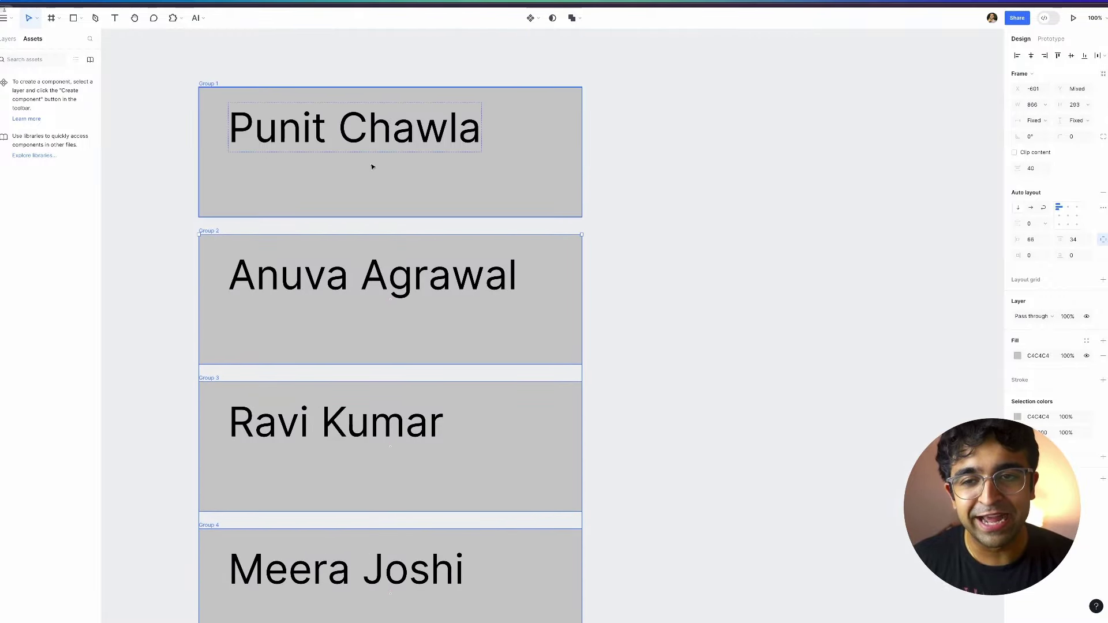
{"action": "double_click", "coordinate": [358, 143]}
{"action": "double_click", "coordinate": [285, 124]}
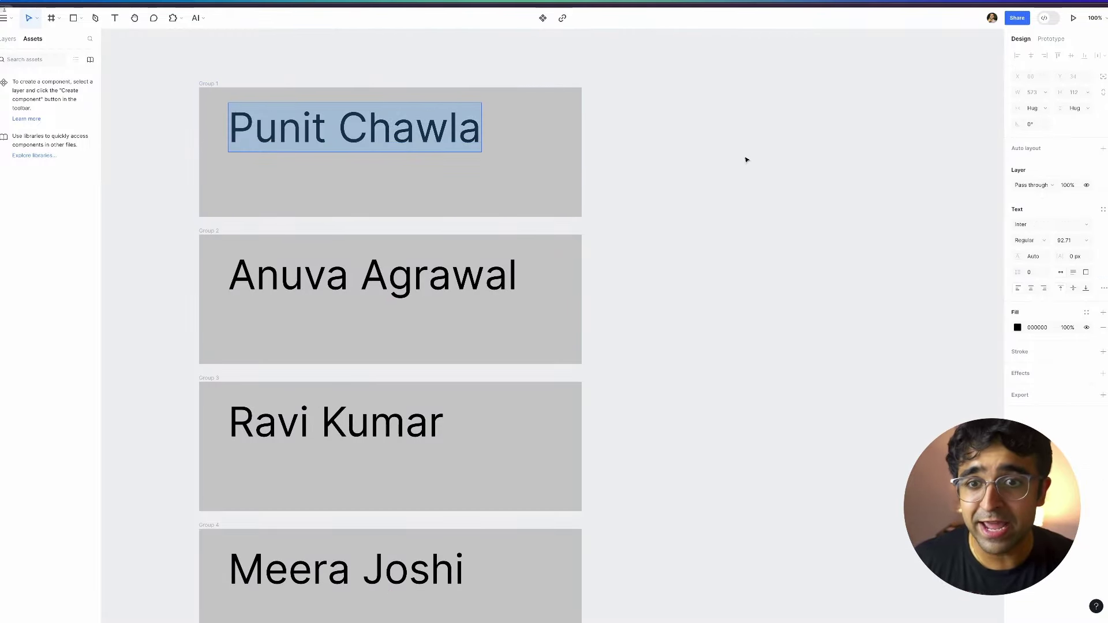
{"action": "scroll", "coordinate": [242, 415], "scroll_direction": "down", "scroll_amount": 5}
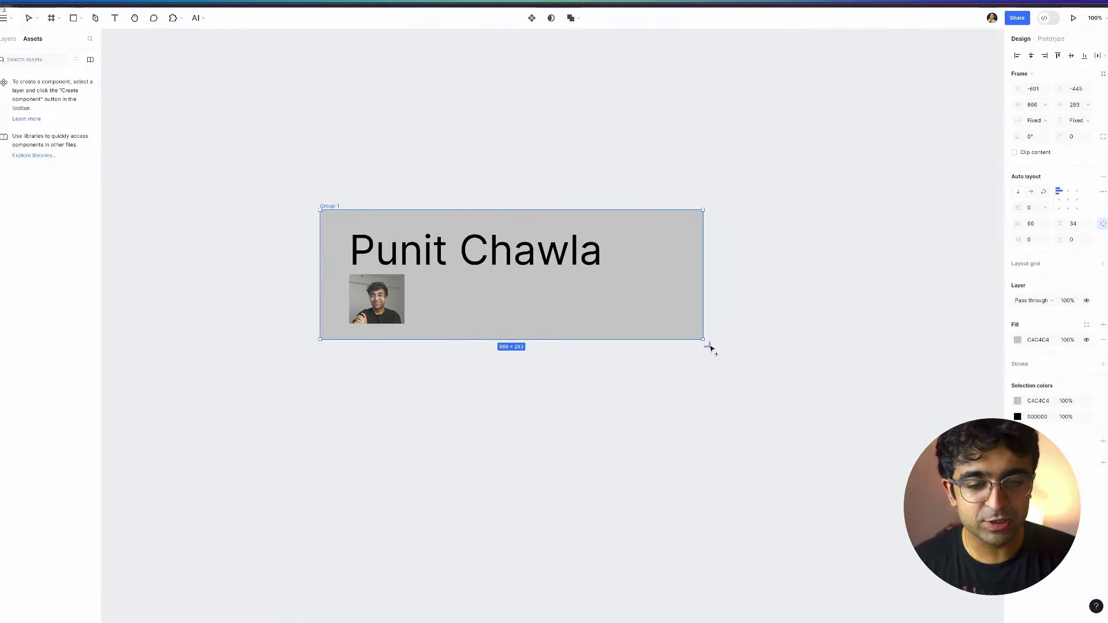
{"action": "left_click_drag", "start_coordinate": [709, 349], "coordinate": [698, 498]}
{"action": "scroll", "coordinate": [794, 402], "scroll_direction": "down", "scroll_amount": 3}
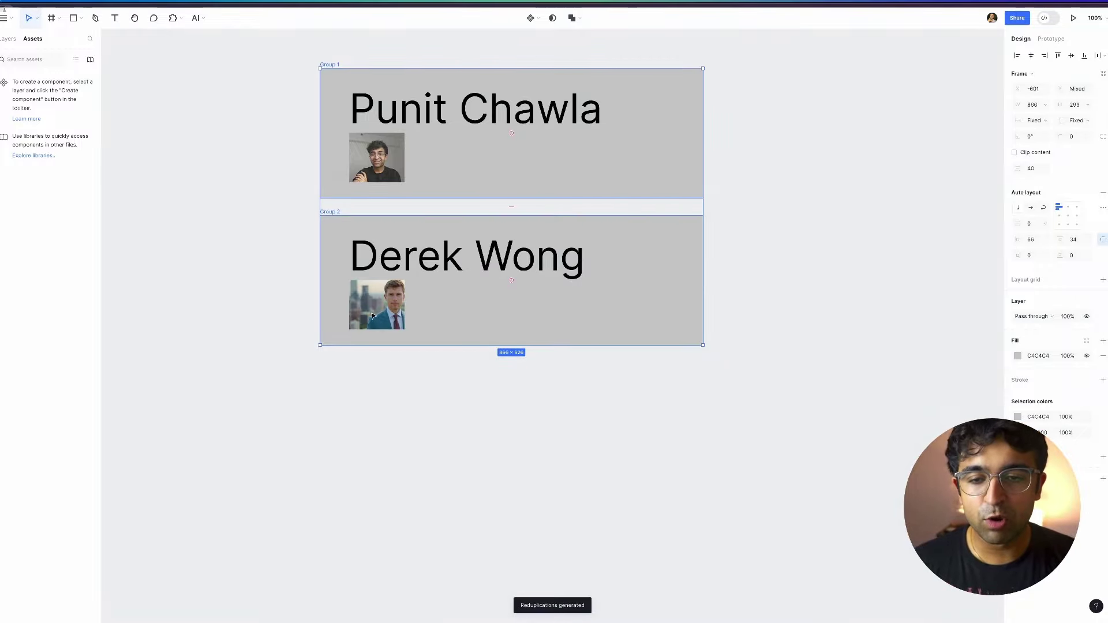
{"action": "double_click", "coordinate": [372, 315]}
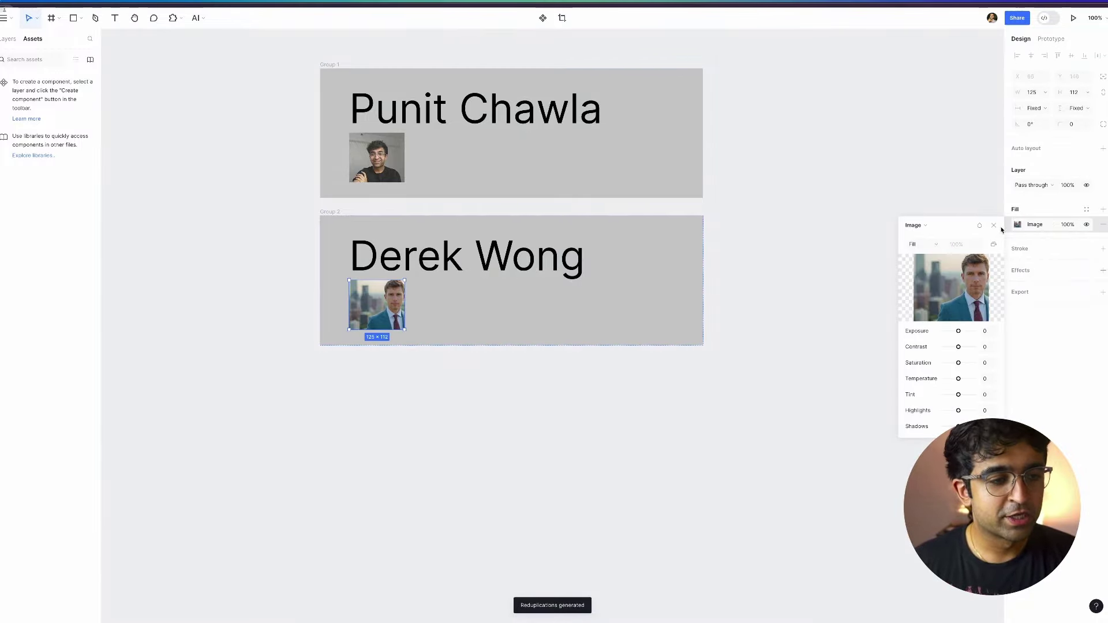
{"action": "left_click", "coordinate": [993, 226]}
{"action": "left_click", "coordinate": [670, 242]}
{"action": "key", "text": "Escape"}
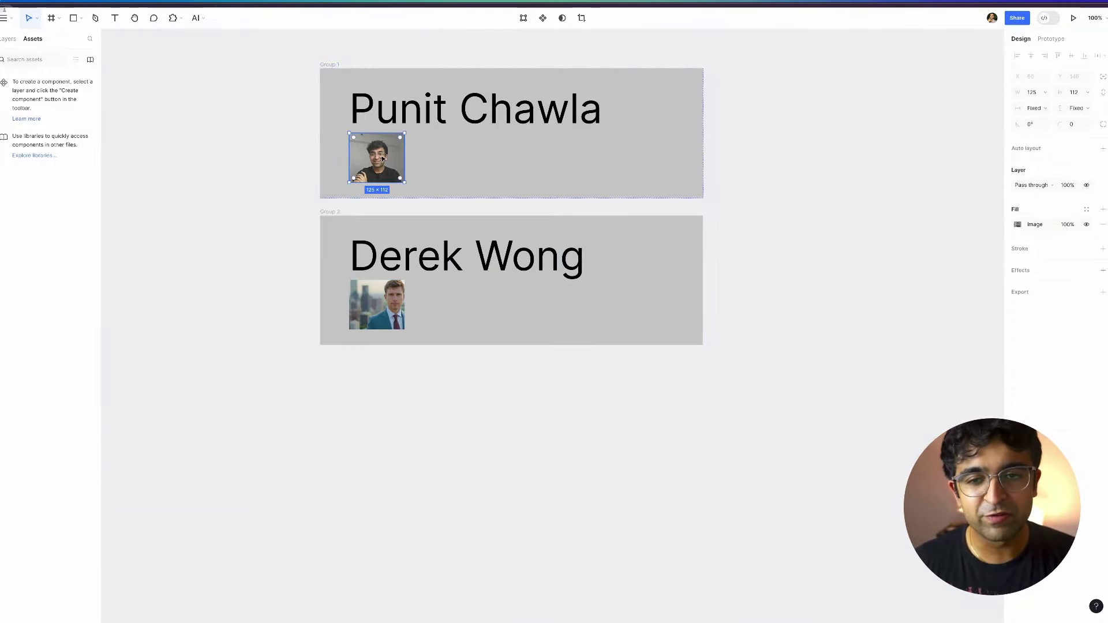
{"action": "left_click", "coordinate": [432, 164]}
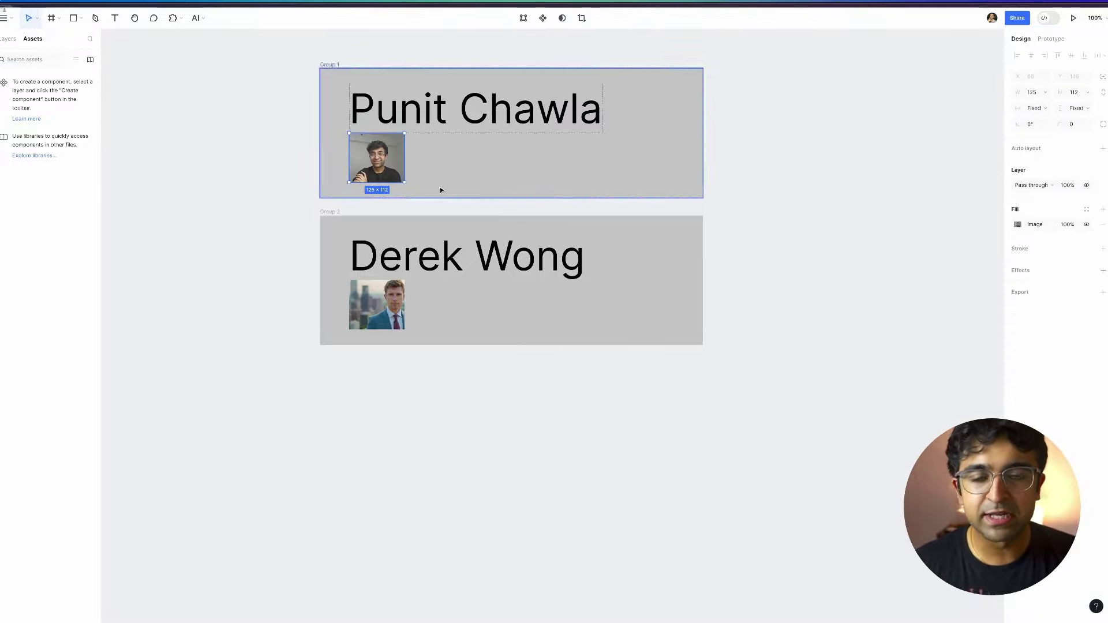
{"action": "key", "text": "Escape"}
{"action": "scroll", "coordinate": [401, 366], "scroll_direction": "up", "scroll_amount": 3}
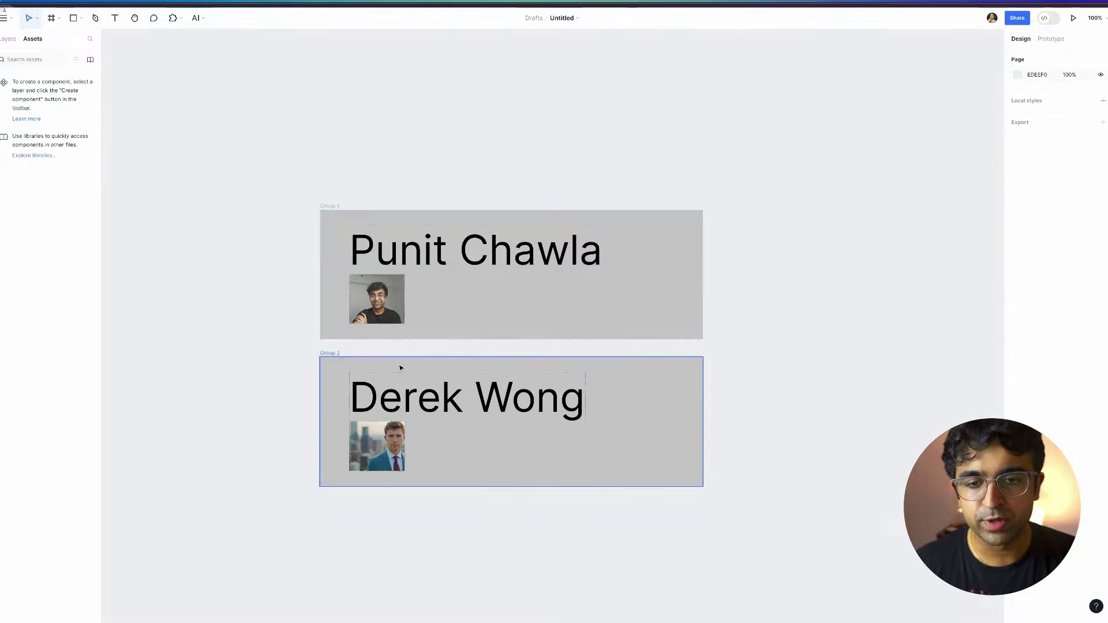
Apply AI Layout's 'AI builds temporary structure' to the login frame.
{"action": "left_click", "coordinate": [188, 19]}
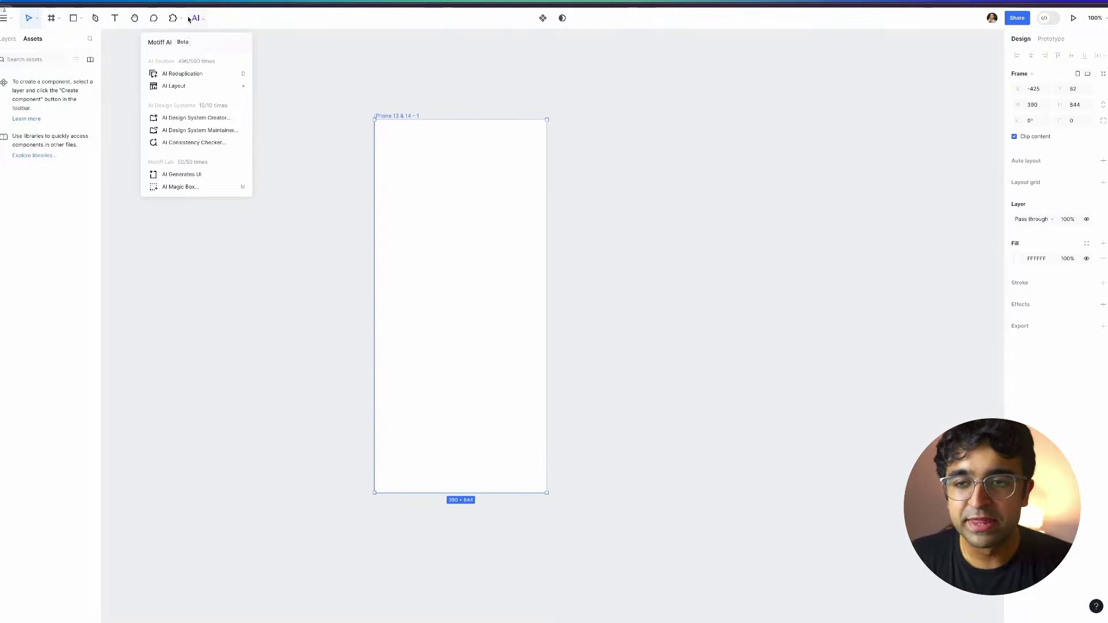
{"action": "mouse_move", "coordinate": [186, 87]}
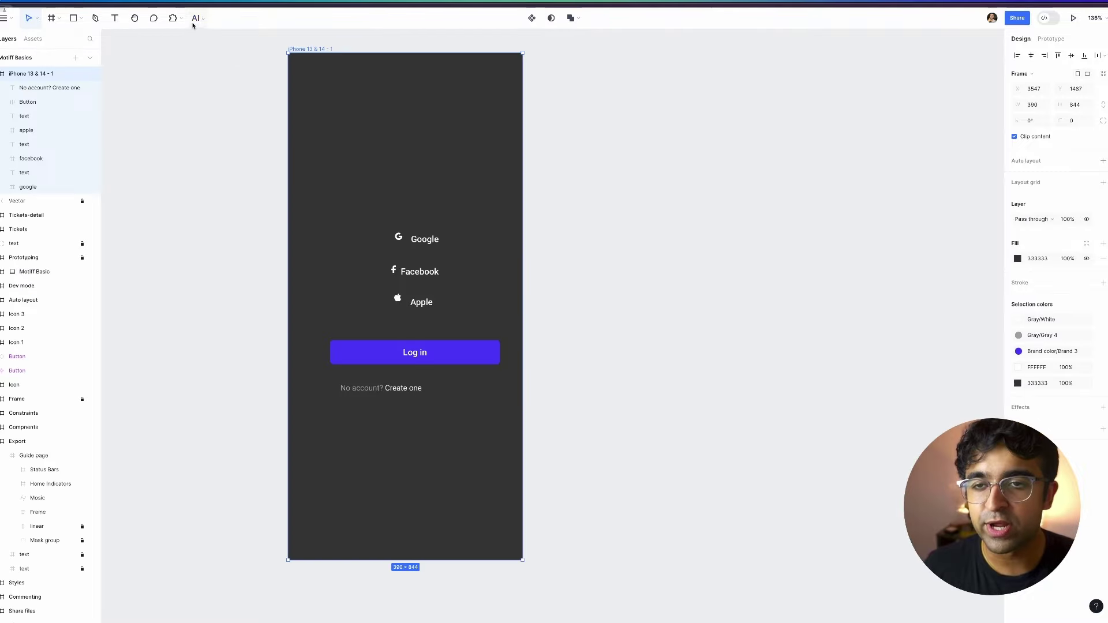
{"action": "left_click", "coordinate": [196, 18]}
{"action": "mouse_move", "coordinate": [179, 86]}
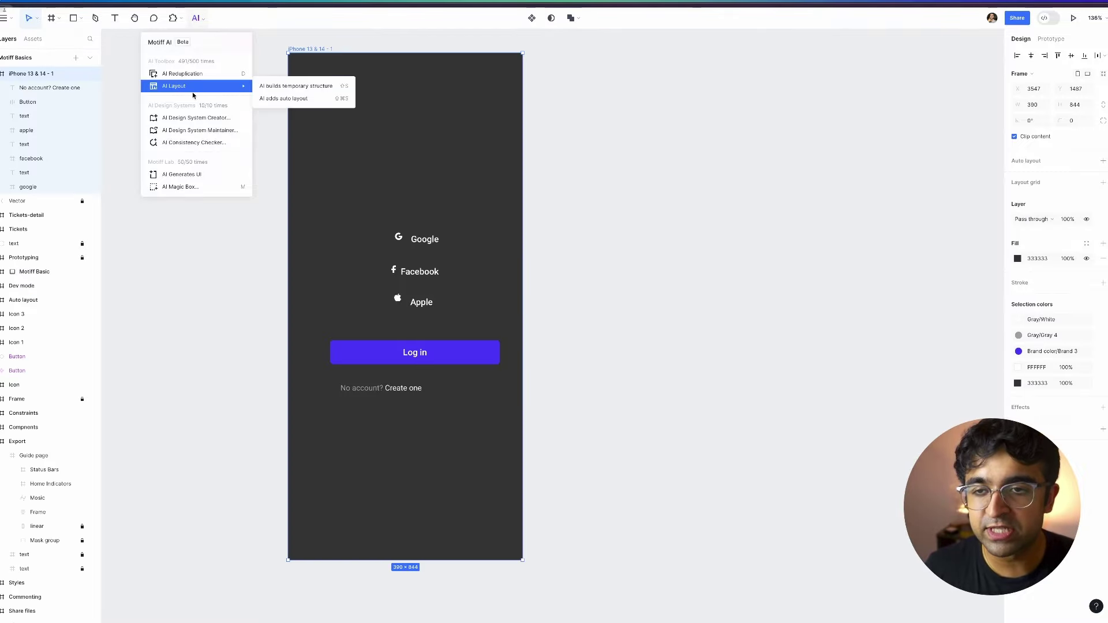
{"action": "left_click", "coordinate": [274, 86]}
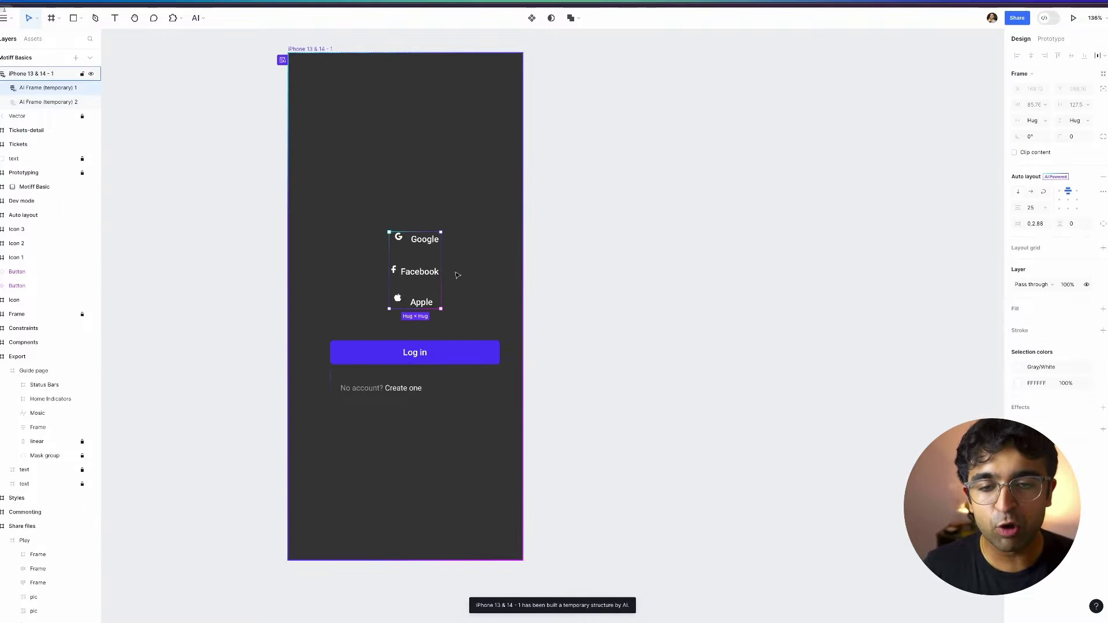
Inspect the nested temporary frames around Google, Facebook and Apple; re-centre the No account line.
{"action": "left_click", "coordinate": [414, 240]}
{"action": "left_click", "coordinate": [418, 243]}
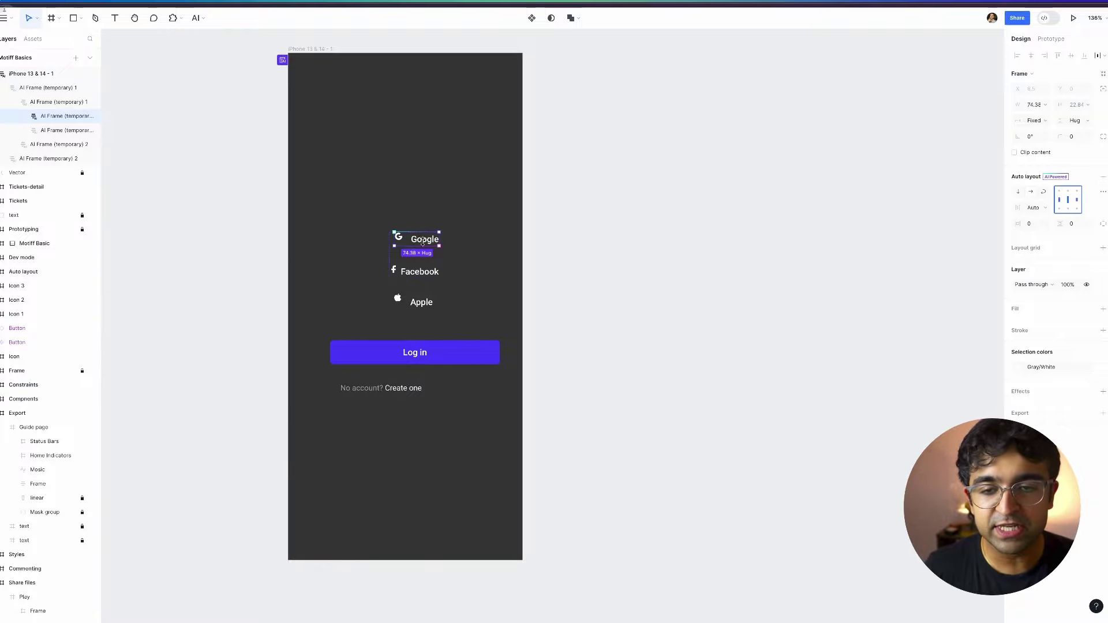
{"action": "scroll", "coordinate": [423, 241], "scroll_direction": "up", "scroll_amount": 3}
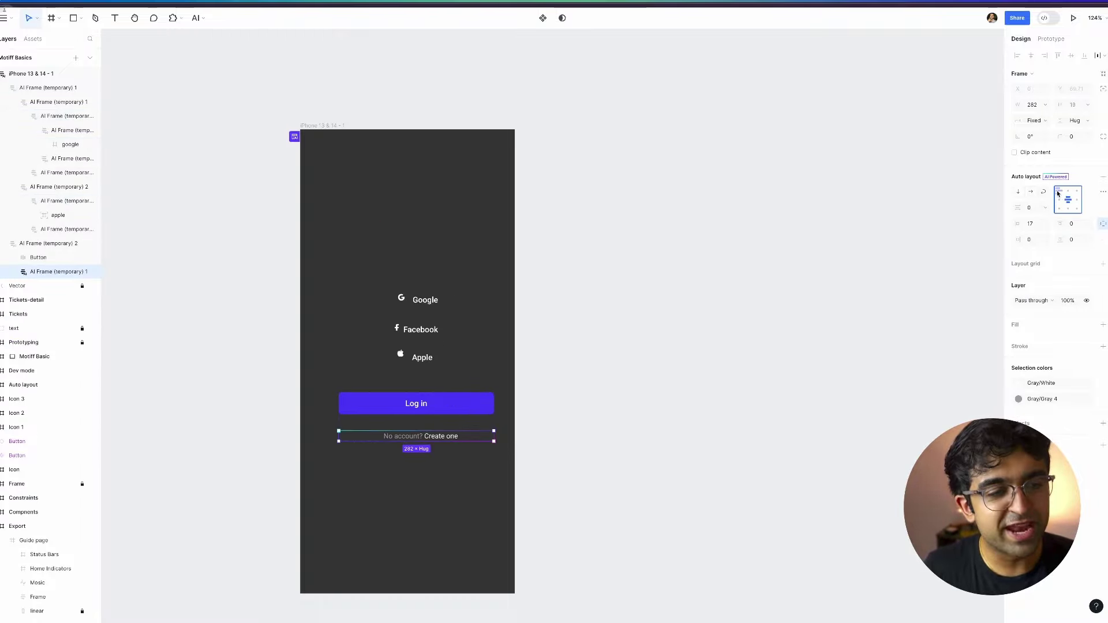
{"action": "left_click", "coordinate": [1068, 201]}
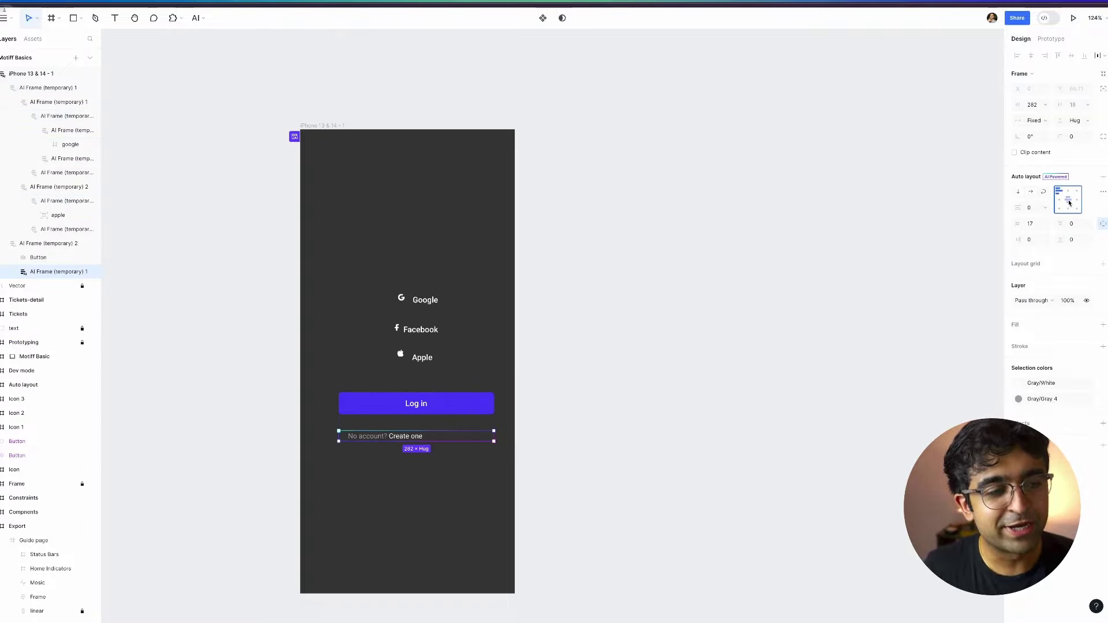
{"action": "left_click", "coordinate": [1068, 201]}
{"action": "left_click", "coordinate": [402, 324]}
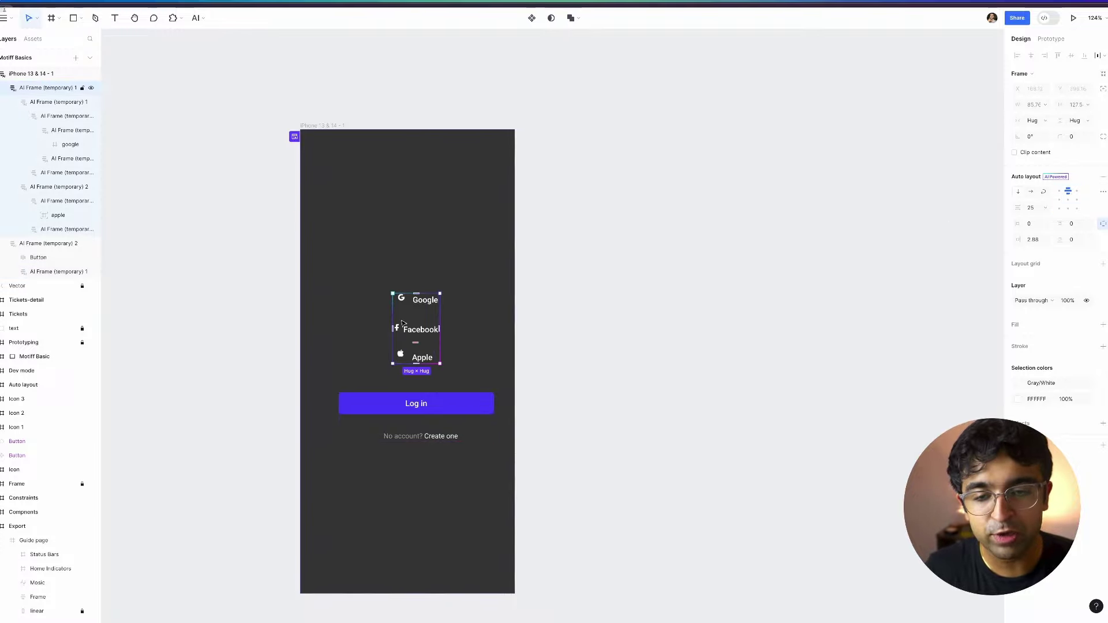
{"action": "double_click", "coordinate": [402, 323]}
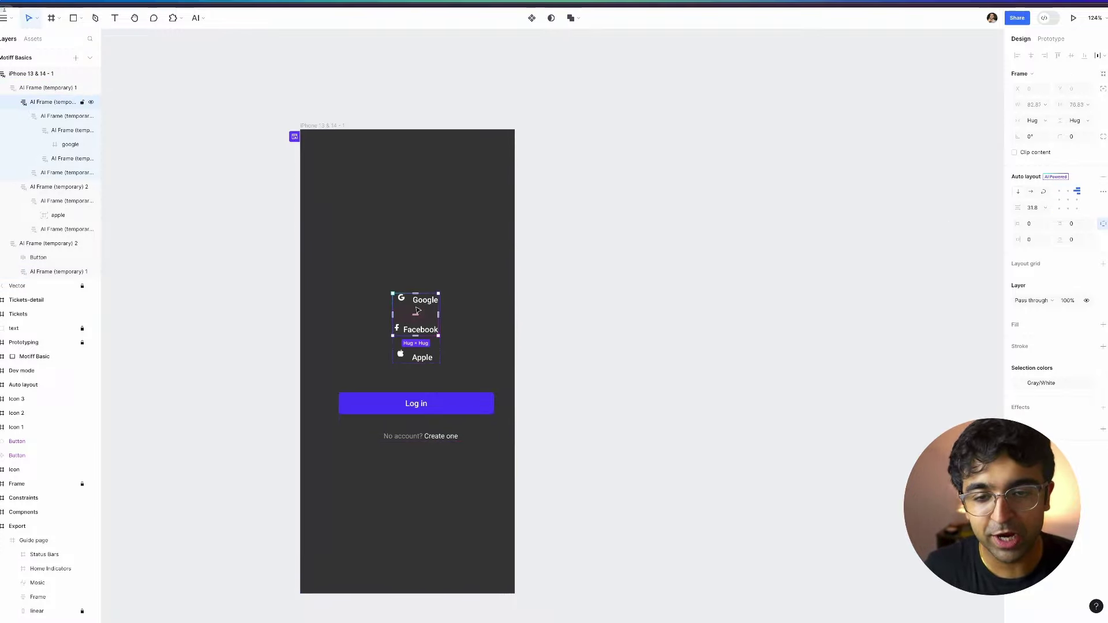
Generate UI from the prompt 'A food delivery app homescreen'.
{"action": "left_click", "coordinate": [197, 18]}
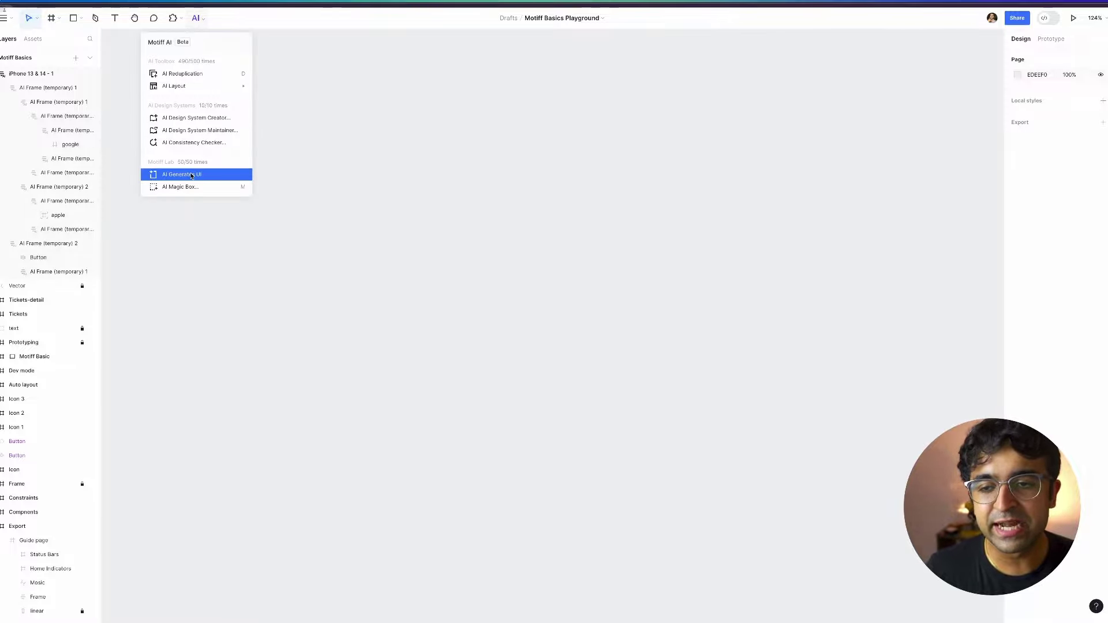
{"action": "left_click", "coordinate": [192, 175]}
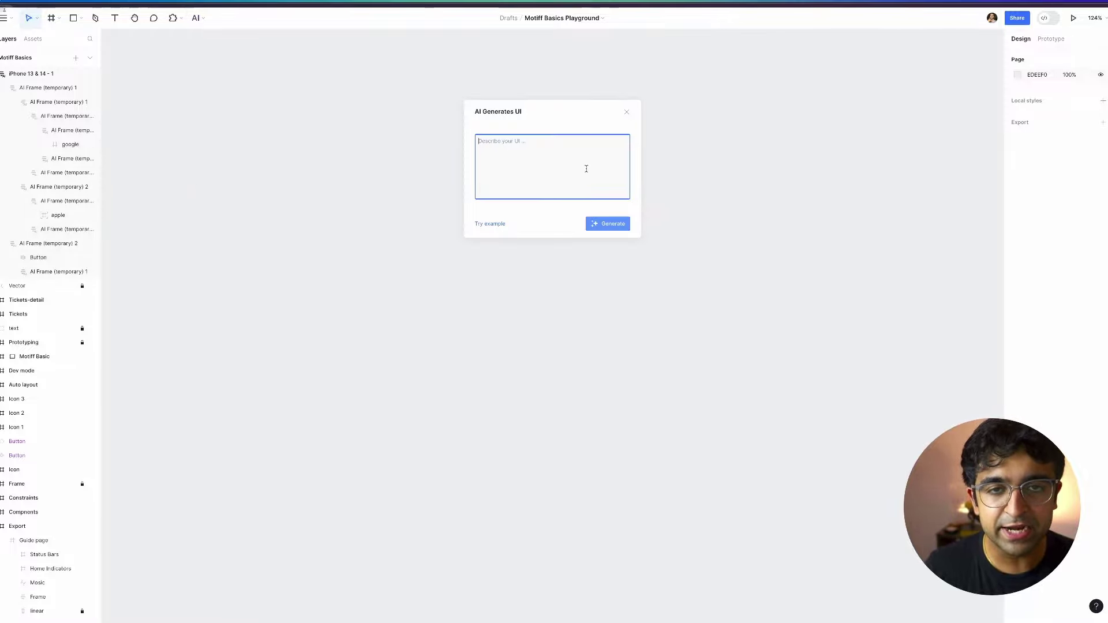
{"action": "type", "text": "A food delivery app homescreen"}
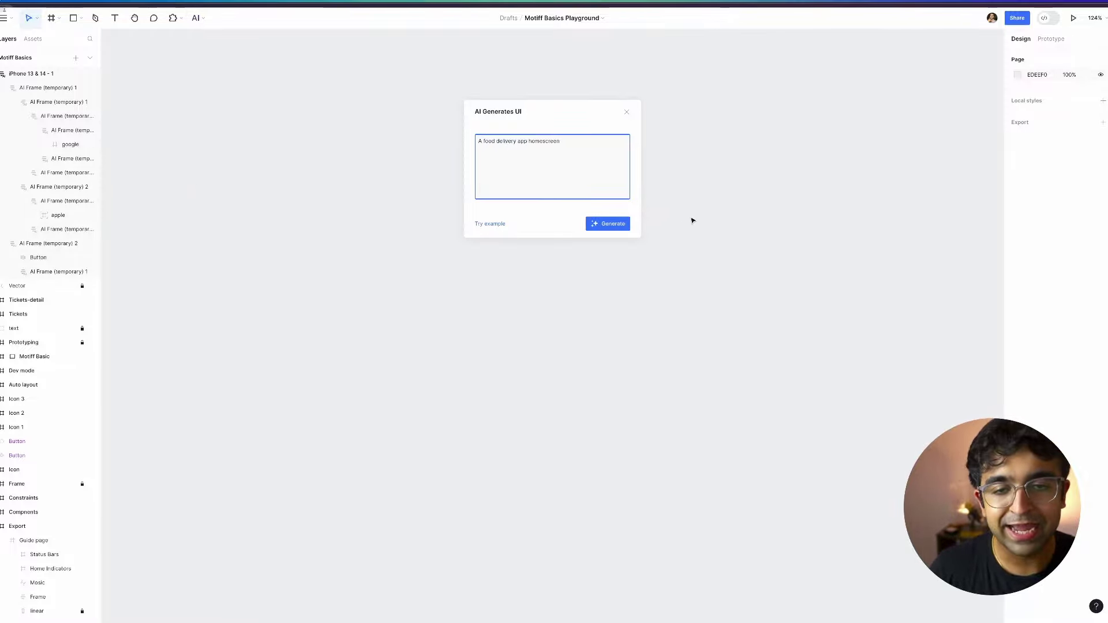
{"action": "left_click", "coordinate": [607, 223]}
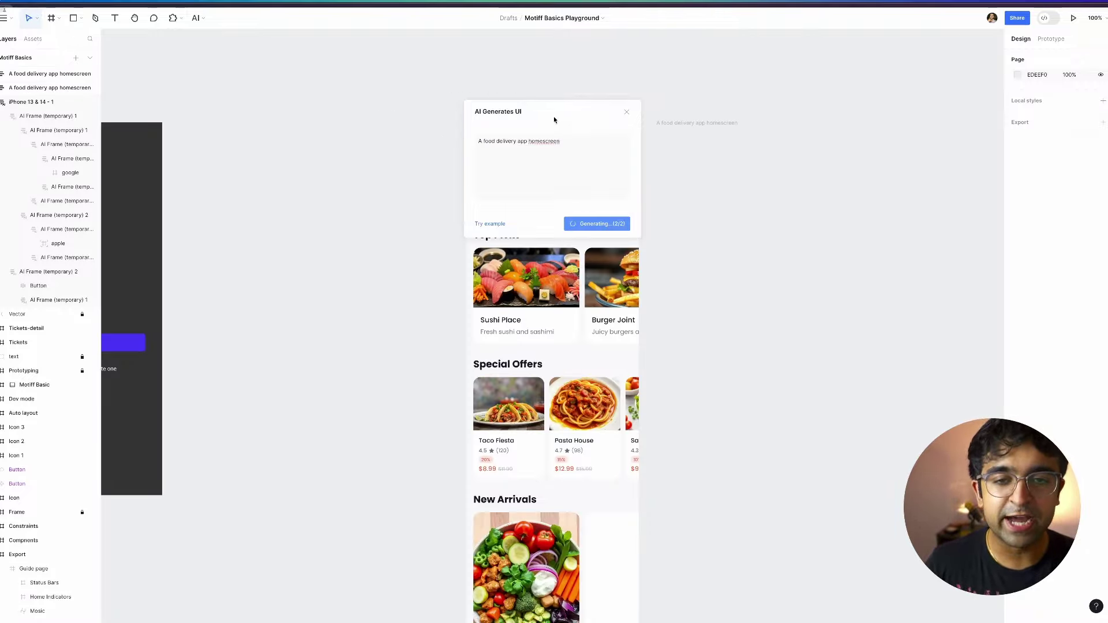
Inspect the generated Foodie screen's tab row, Top Picks row and Sushi Place card.
{"action": "left_click_drag", "start_coordinate": [554, 118], "coordinate": [377, 145]}
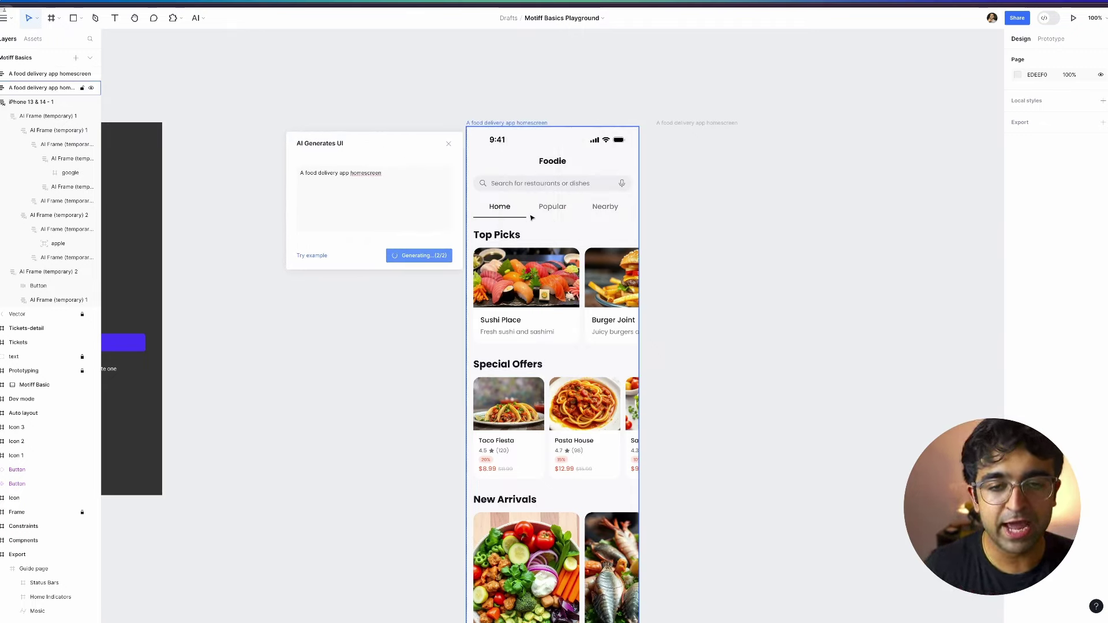
{"action": "scroll", "coordinate": [526, 214], "scroll_direction": "up", "scroll_amount": 1}
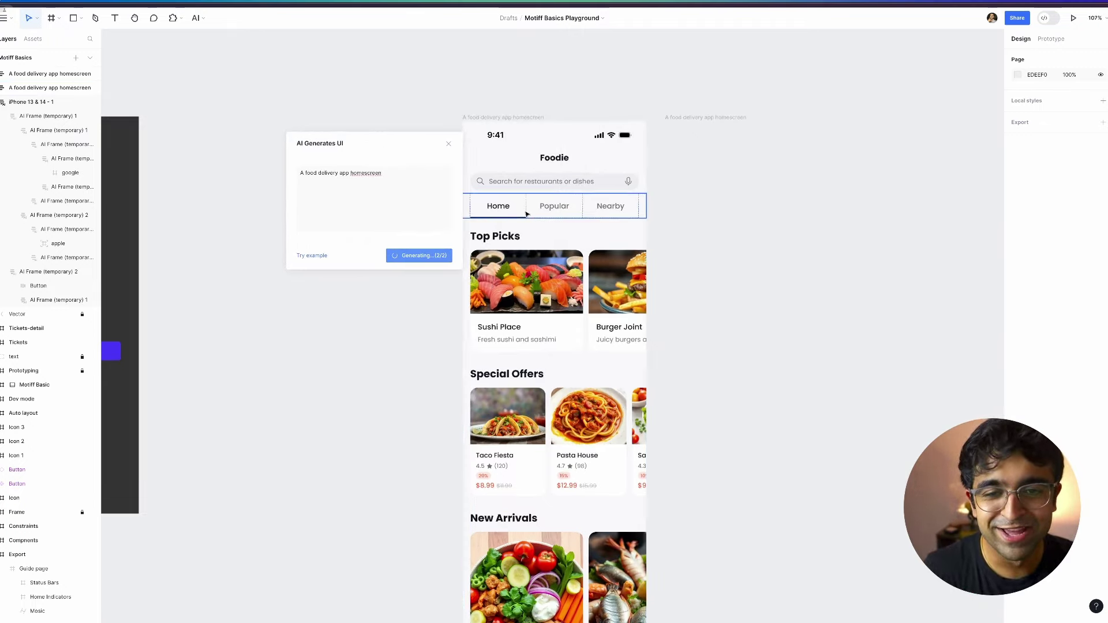
{"action": "left_click", "coordinate": [527, 238]}
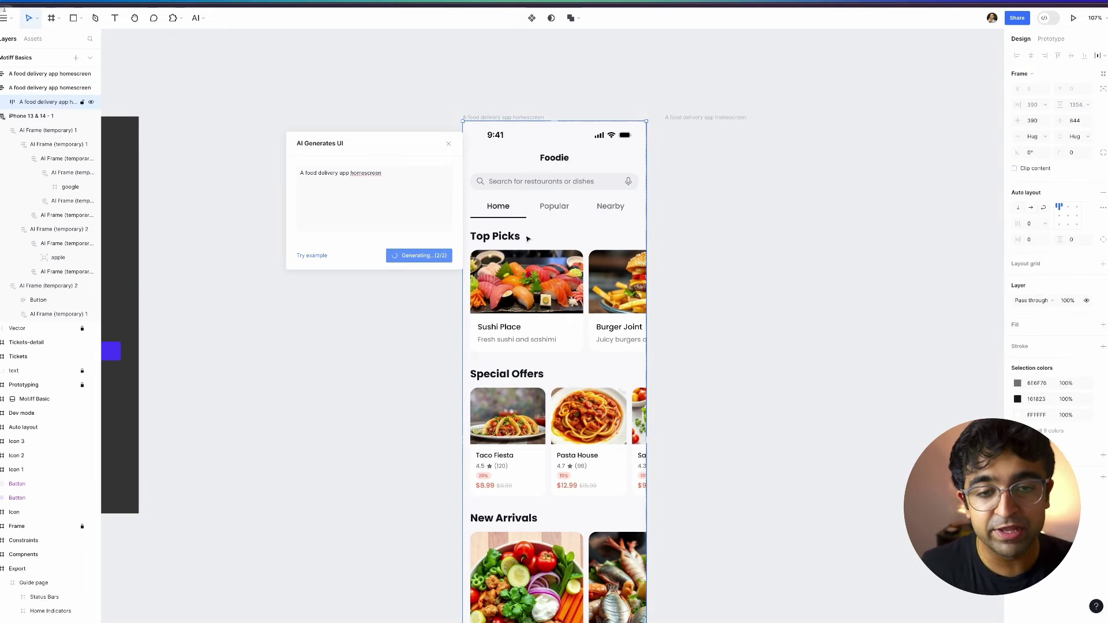
{"action": "left_click", "coordinate": [550, 206]}
{"action": "left_click", "coordinate": [543, 206]}
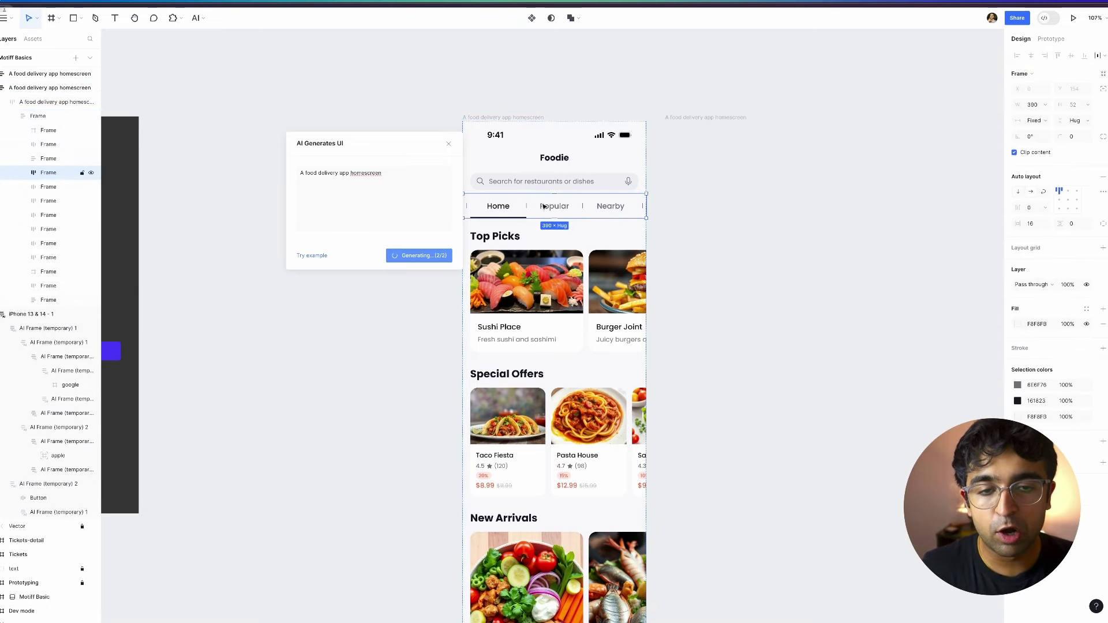
{"action": "left_click", "coordinate": [524, 299]}
{"action": "left_click", "coordinate": [524, 300]}
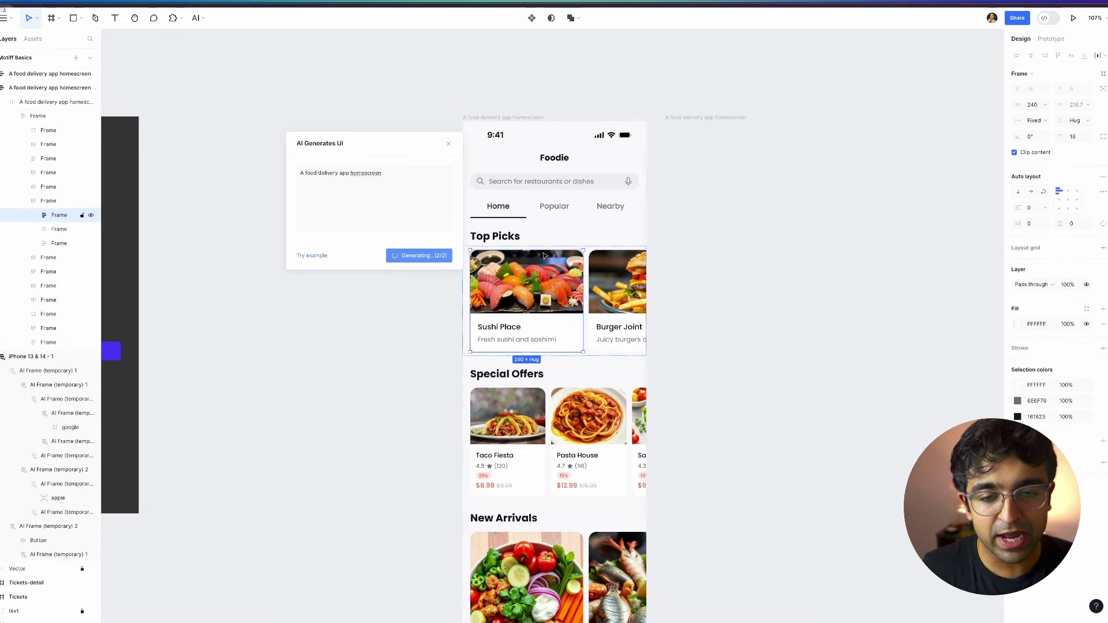
{"action": "scroll", "coordinate": [522, 303], "scroll_direction": "down", "scroll_amount": 3}
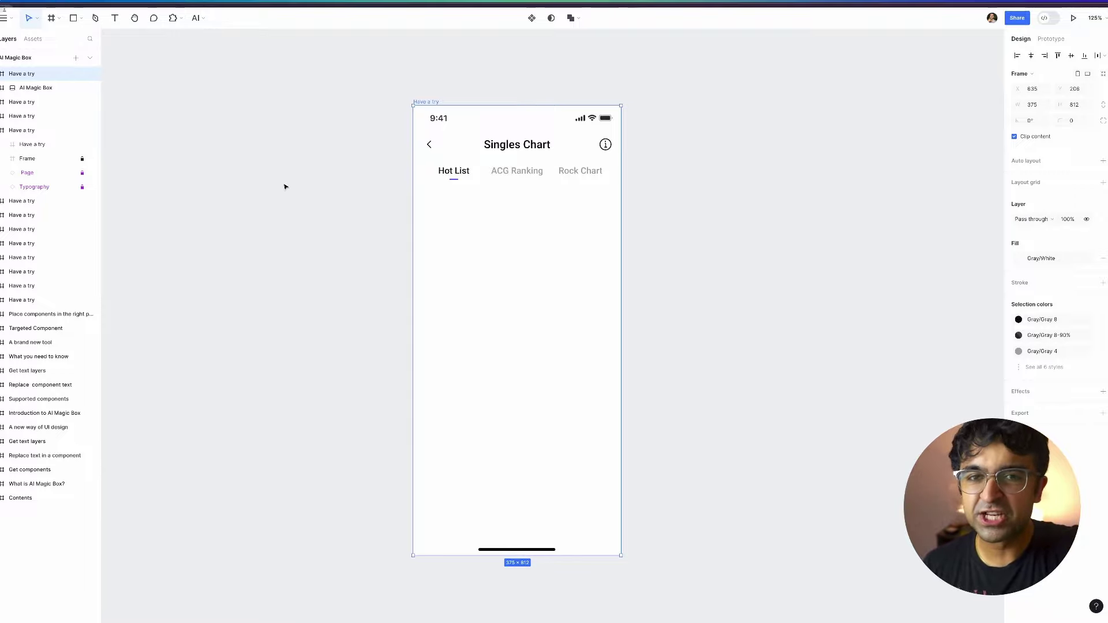
Draw an AI Magic Box under the tabs with the prompt 'A list for music albums'.
{"action": "left_click", "coordinate": [197, 18]}
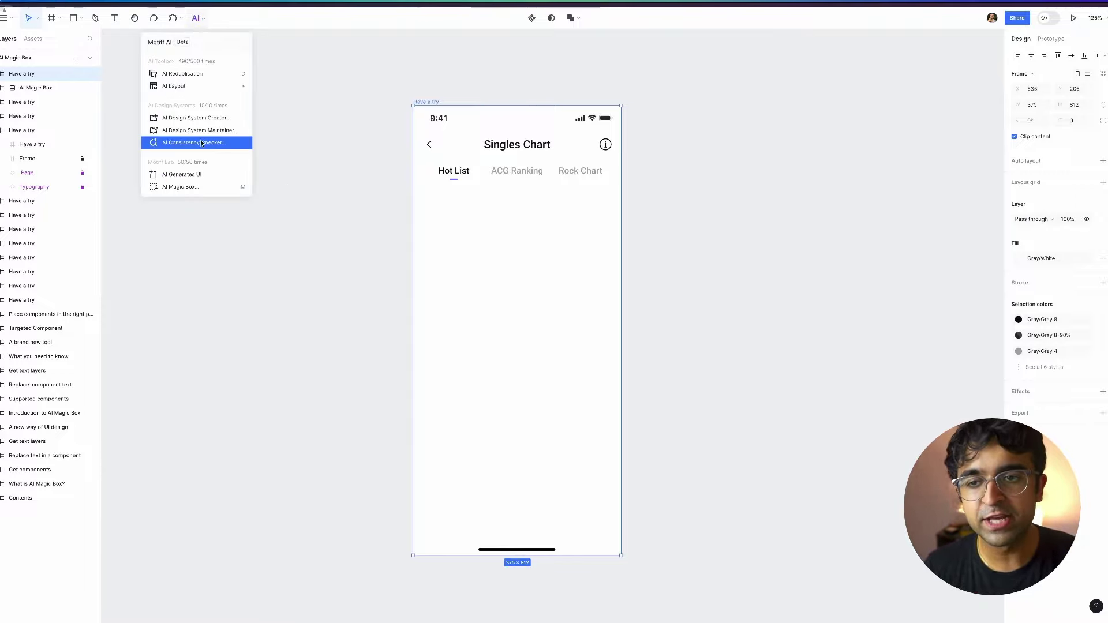
{"action": "left_click", "coordinate": [167, 187]}
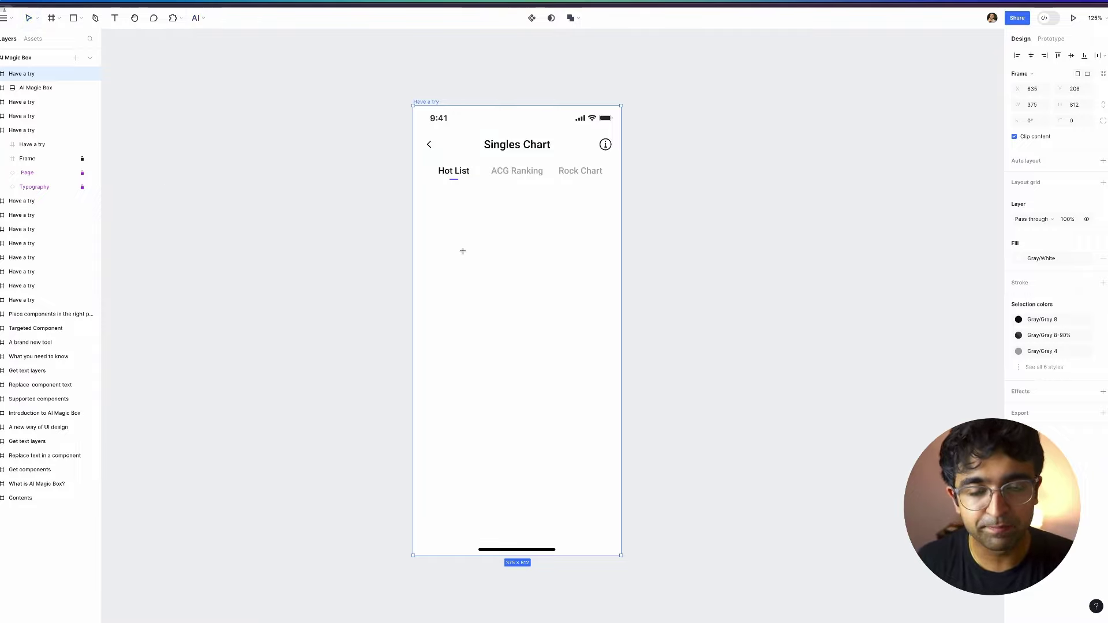
{"action": "left_click_drag", "start_coordinate": [416, 186], "coordinate": [617, 418]}
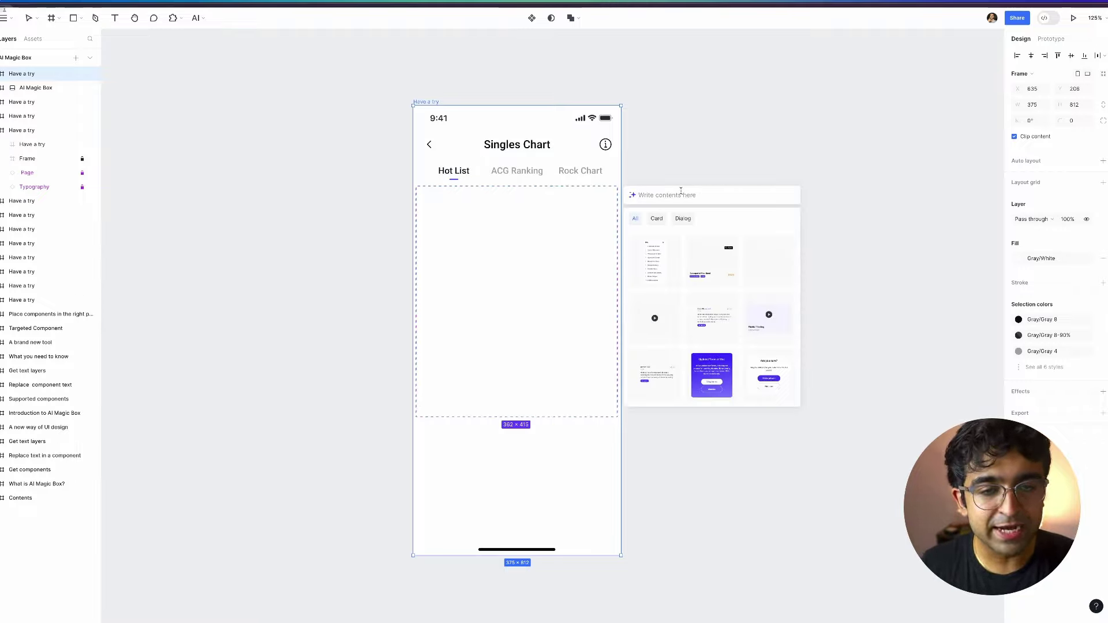
{"action": "type", "text": "A"}
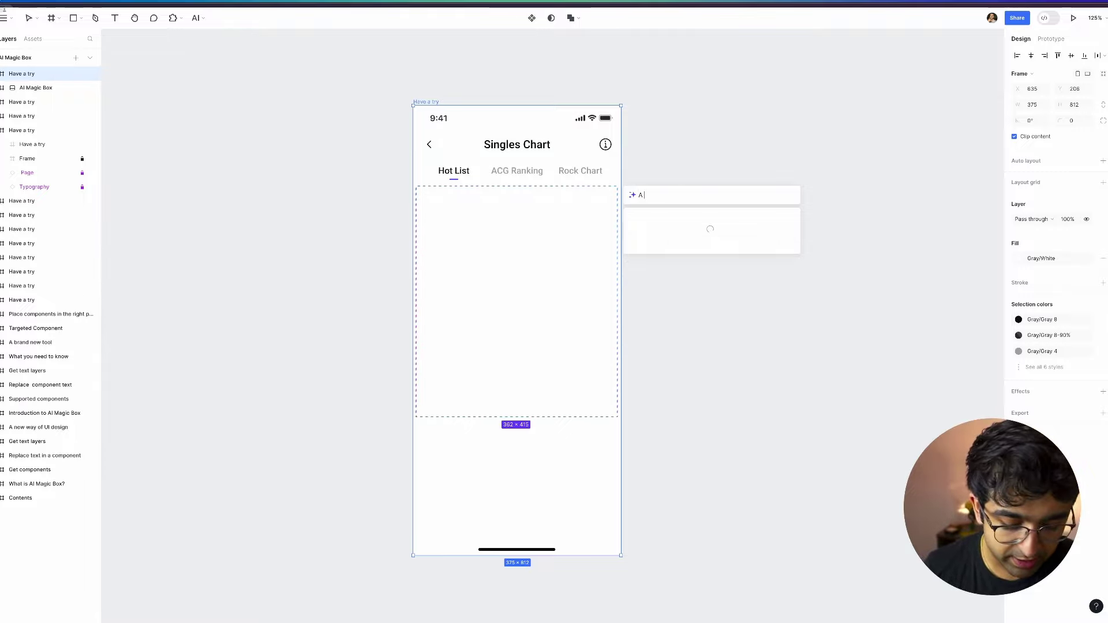
{"action": "type", "text": " list for music albums"}
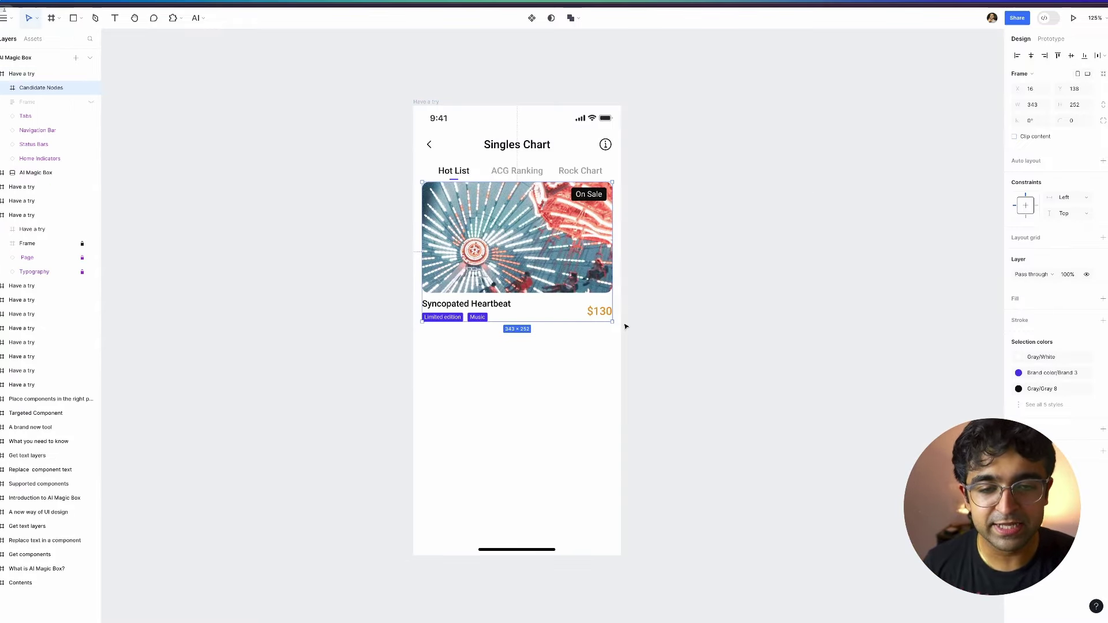
Repeat the music card downward with AI Reduplication.
{"action": "left_click", "coordinate": [198, 18]}
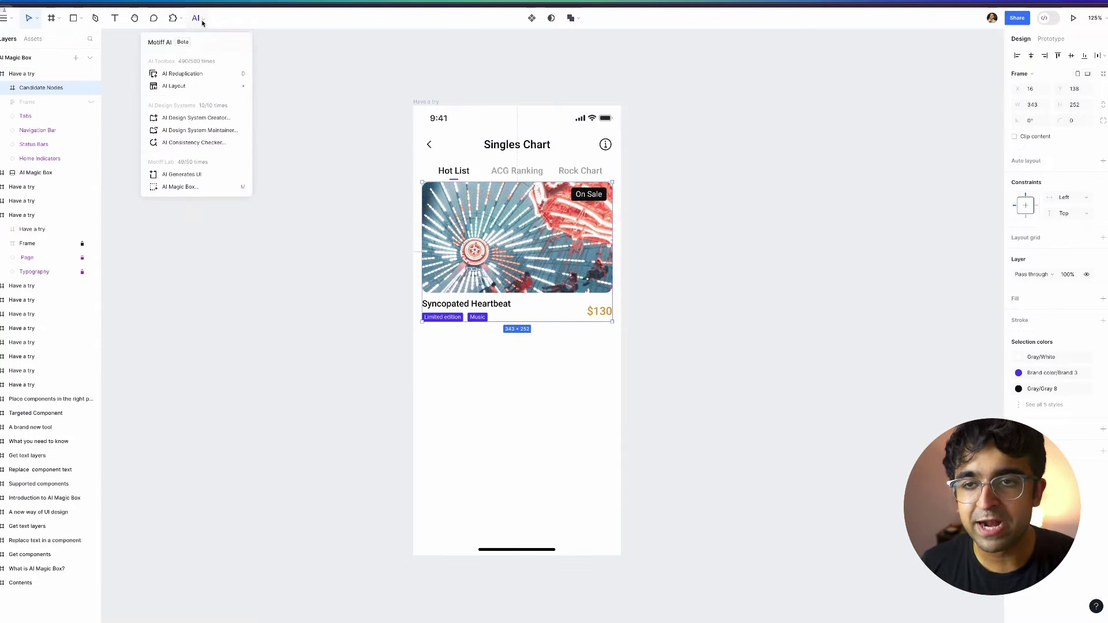
{"action": "left_click", "coordinate": [199, 44]}
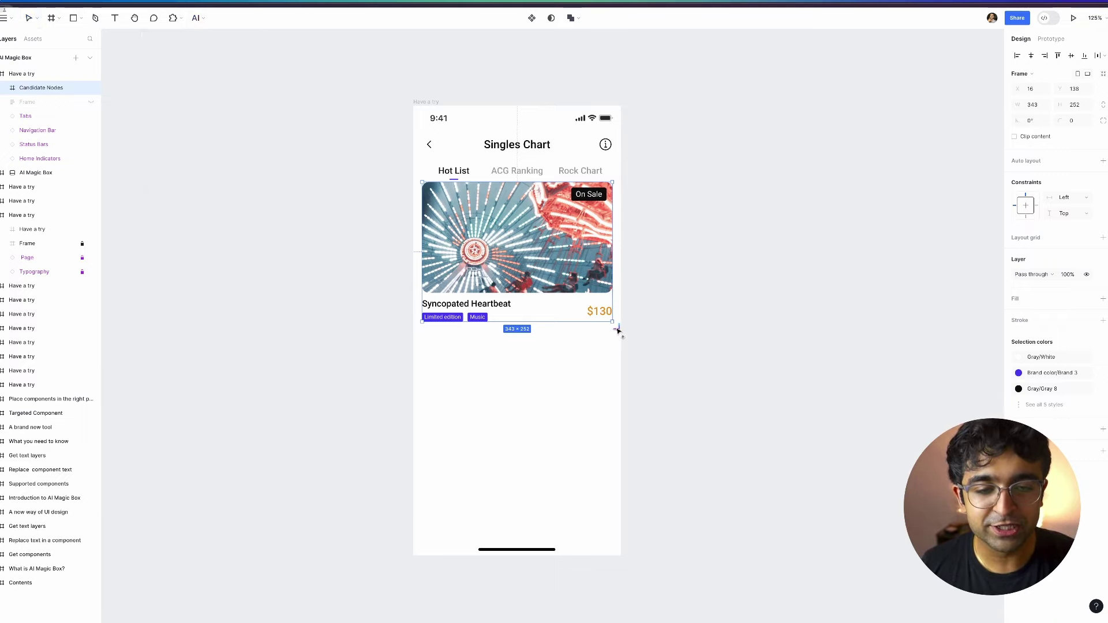
{"action": "left_click_drag", "start_coordinate": [617, 333], "coordinate": [618, 509]}
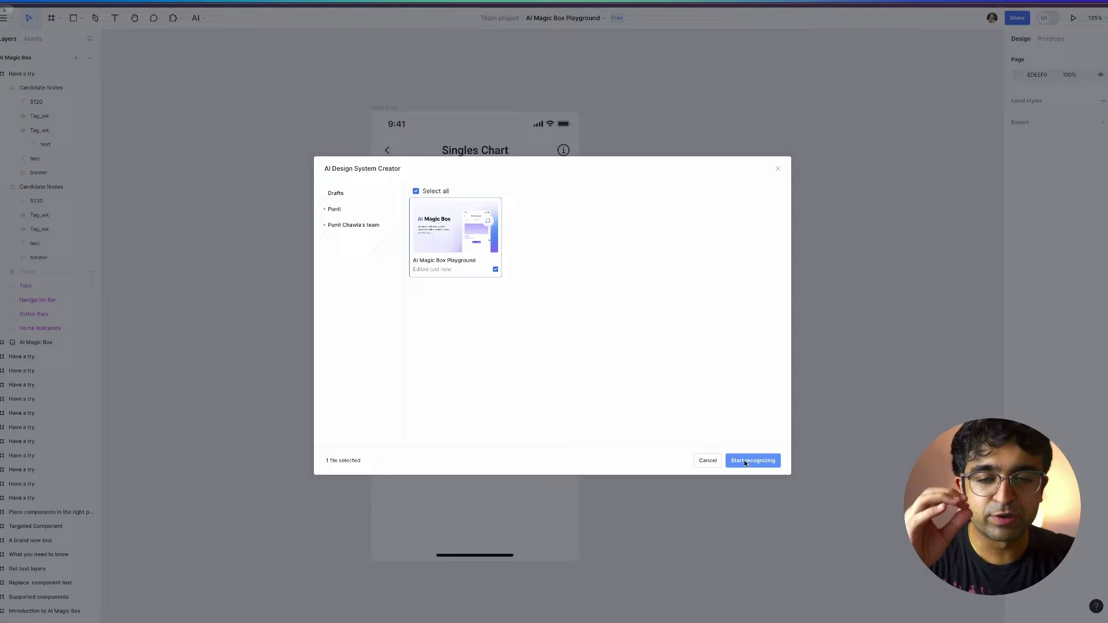
Run design-system recognition on the playground file and open the results.
{"action": "left_click", "coordinate": [743, 461]}
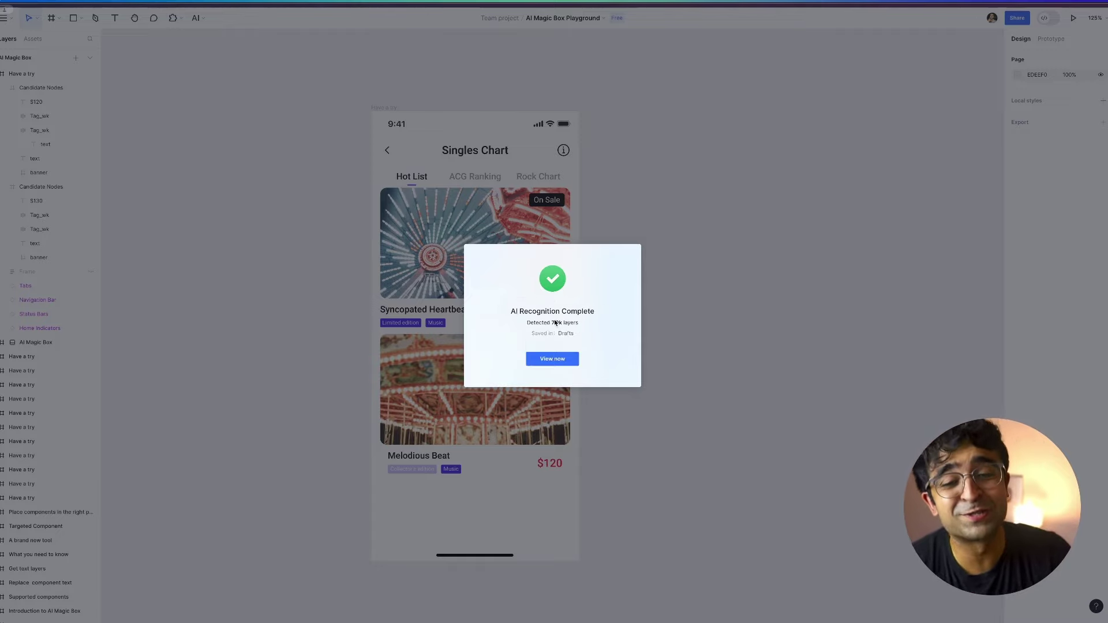
{"action": "left_click", "coordinate": [562, 359]}
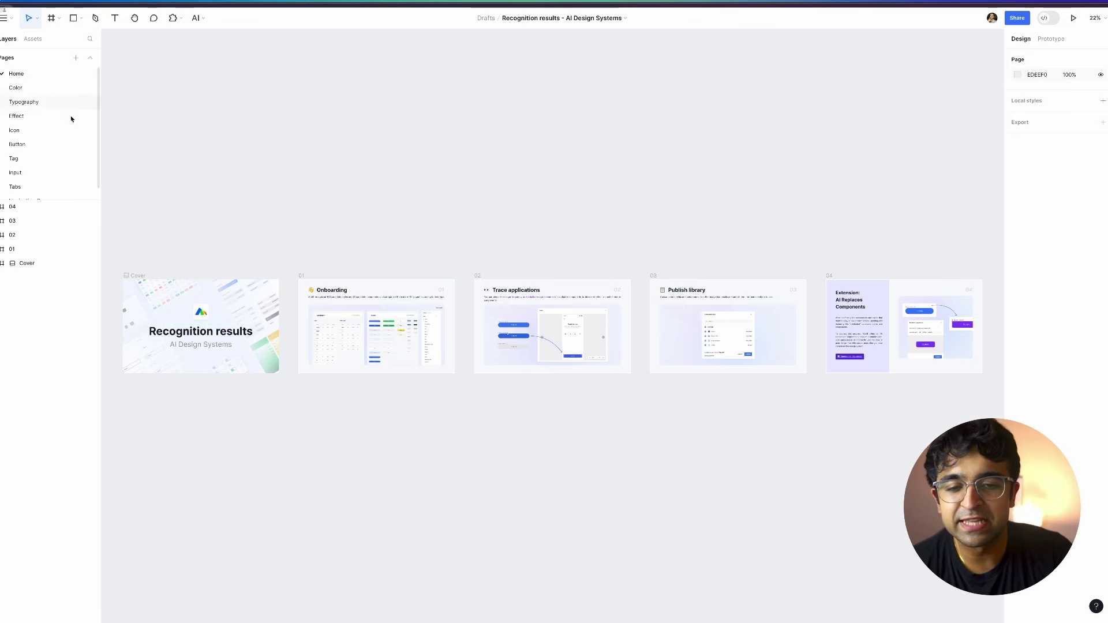
{"action": "left_click", "coordinate": [24, 102]}
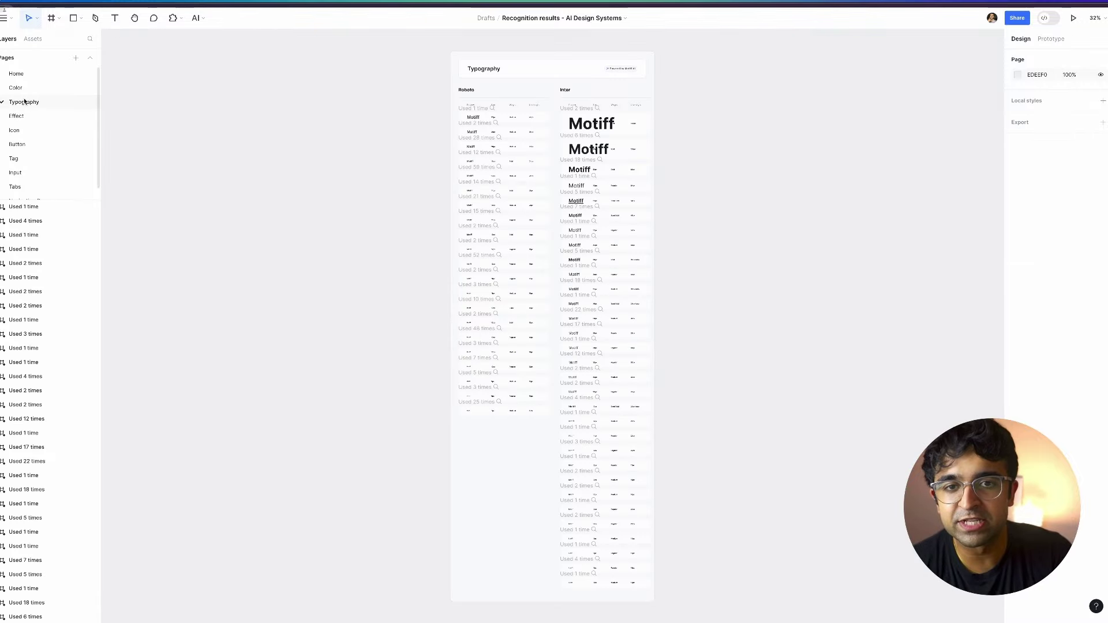
{"action": "left_click", "coordinate": [34, 87]}
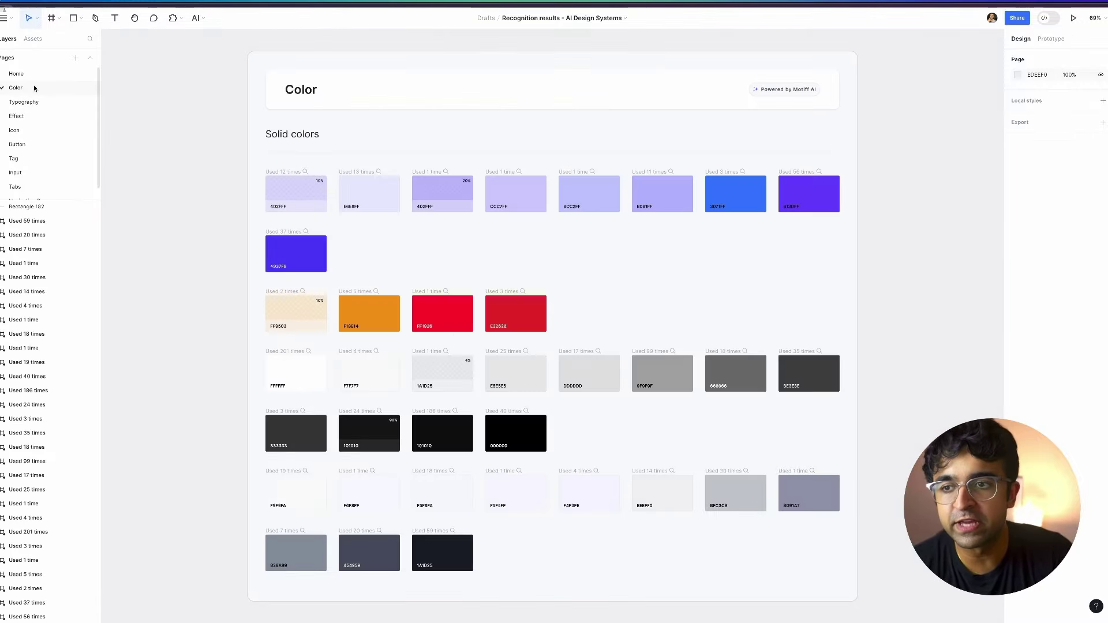
{"action": "left_click", "coordinate": [19, 117]}
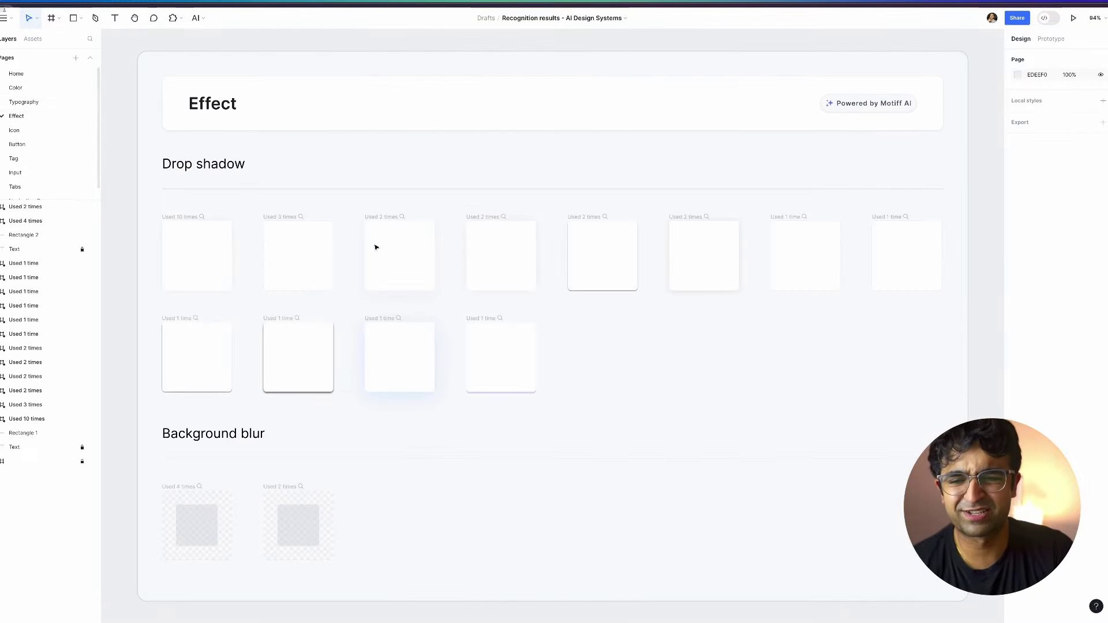
{"action": "scroll", "coordinate": [414, 395], "scroll_direction": "up", "scroll_amount": 2}
{"action": "scroll", "coordinate": [414, 394], "scroll_direction": "up", "scroll_amount": 3}
{"action": "scroll", "coordinate": [235, 401], "scroll_direction": "down", "scroll_amount": 4}
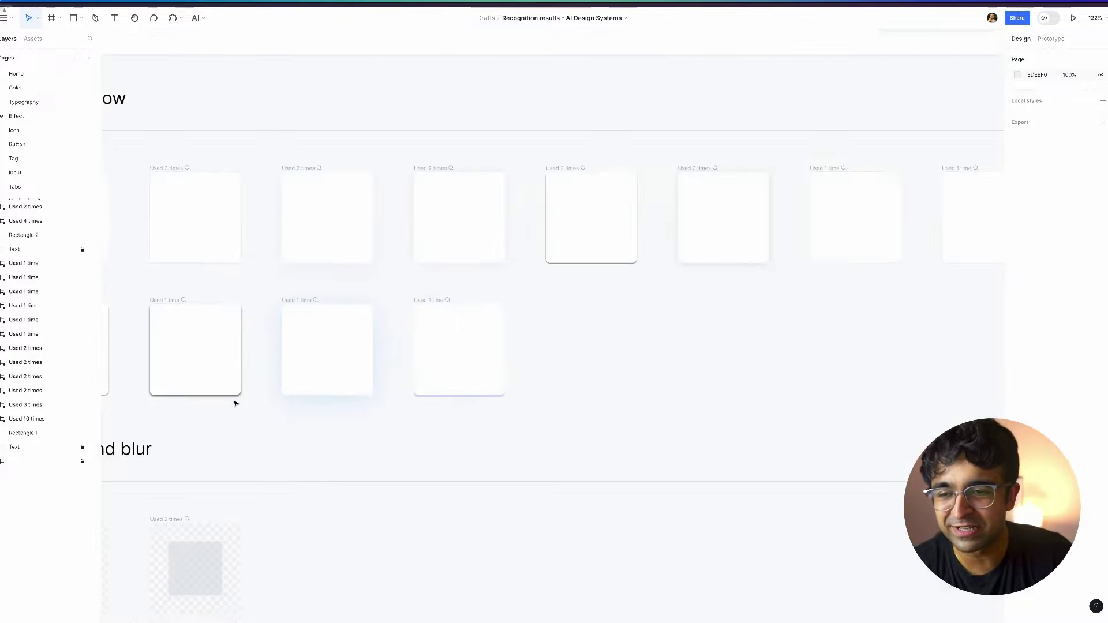
{"action": "left_click", "coordinate": [40, 159]}
{"action": "left_click", "coordinate": [38, 173]}
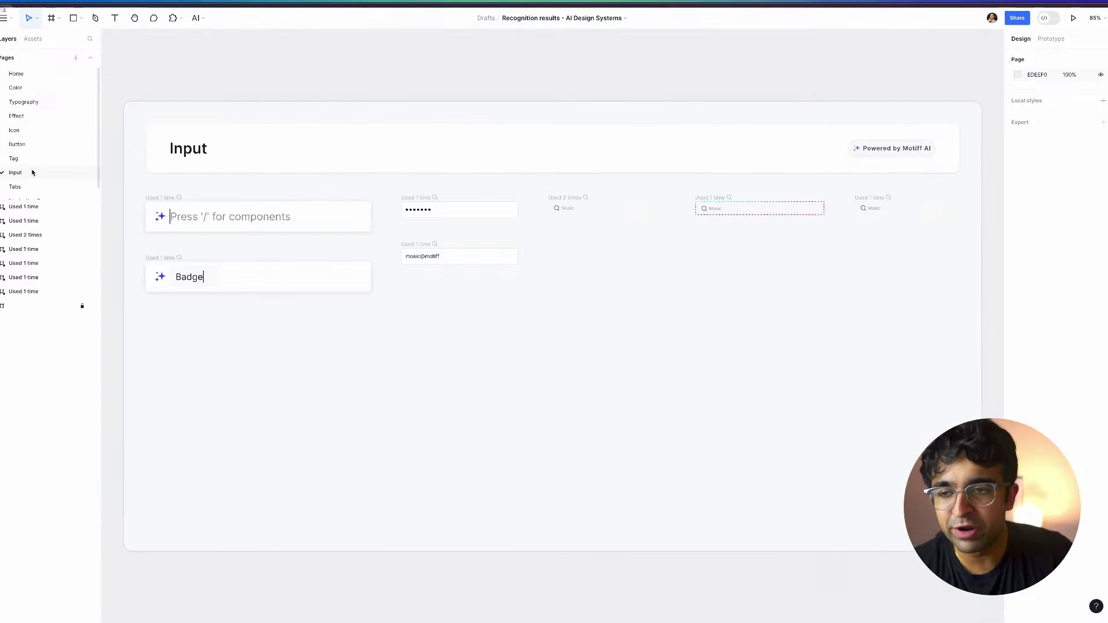
{"action": "left_click", "coordinate": [23, 187]}
{"action": "left_click", "coordinate": [15, 87]}
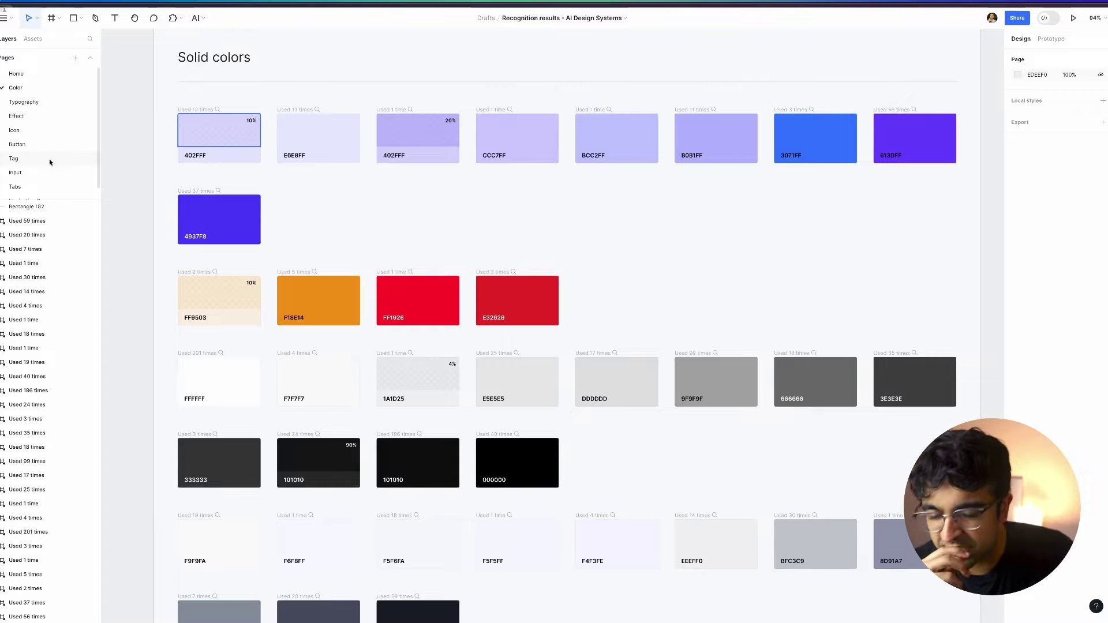
{"action": "scroll", "coordinate": [49, 188], "scroll_direction": "down", "scroll_amount": 1}
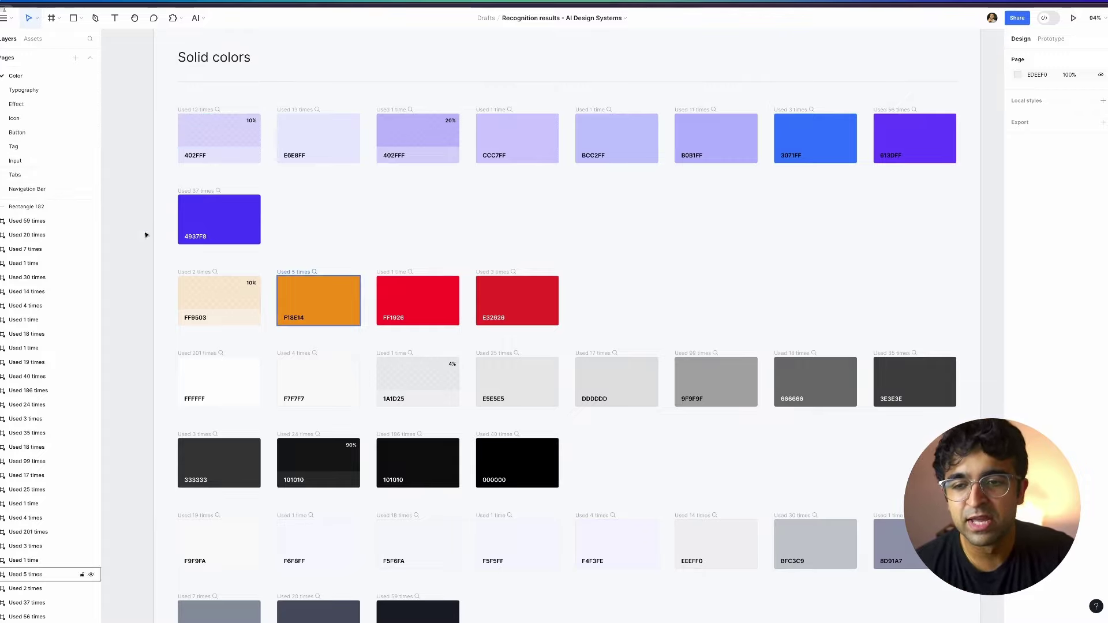
{"action": "left_click", "coordinate": [203, 319]}
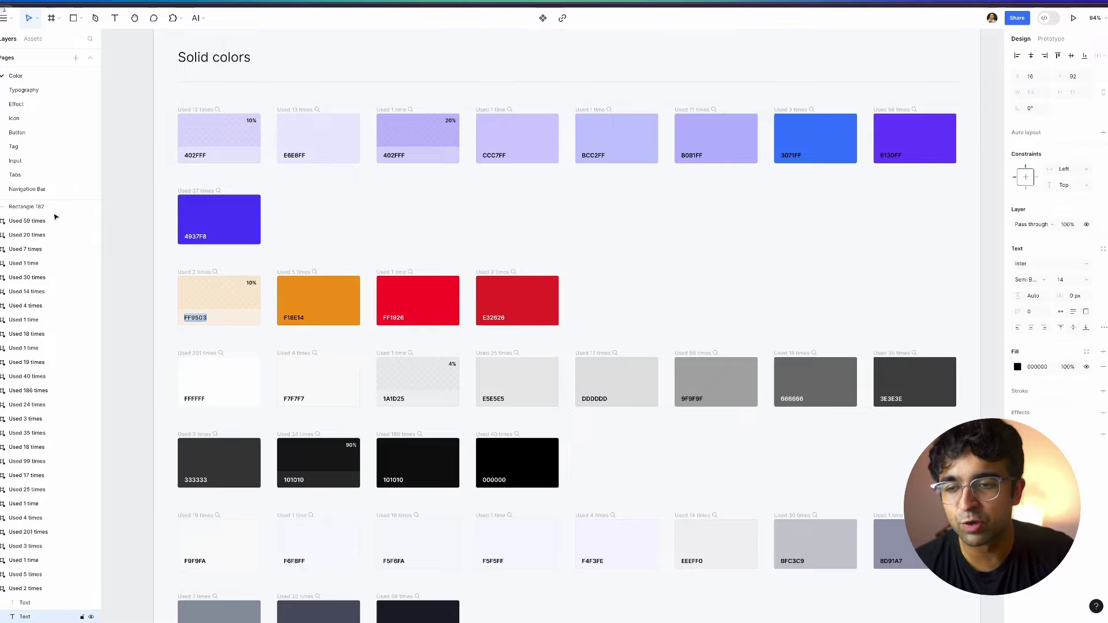
{"action": "left_click", "coordinate": [33, 176]}
{"action": "left_click", "coordinate": [62, 146]}
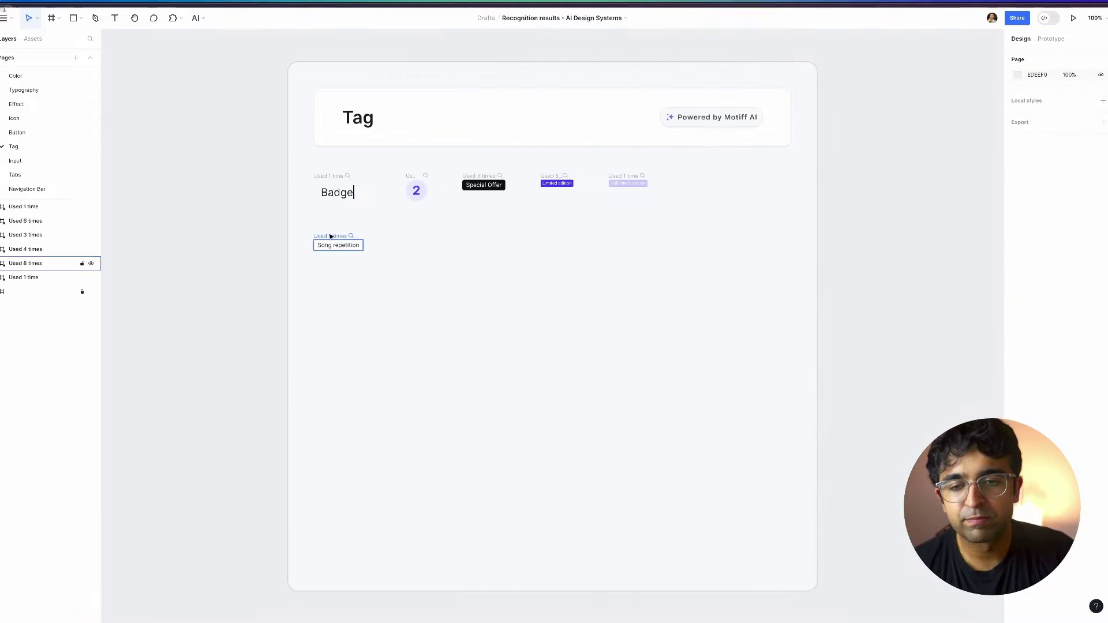
{"action": "scroll", "coordinate": [326, 235], "scroll_direction": "up", "scroll_amount": 5}
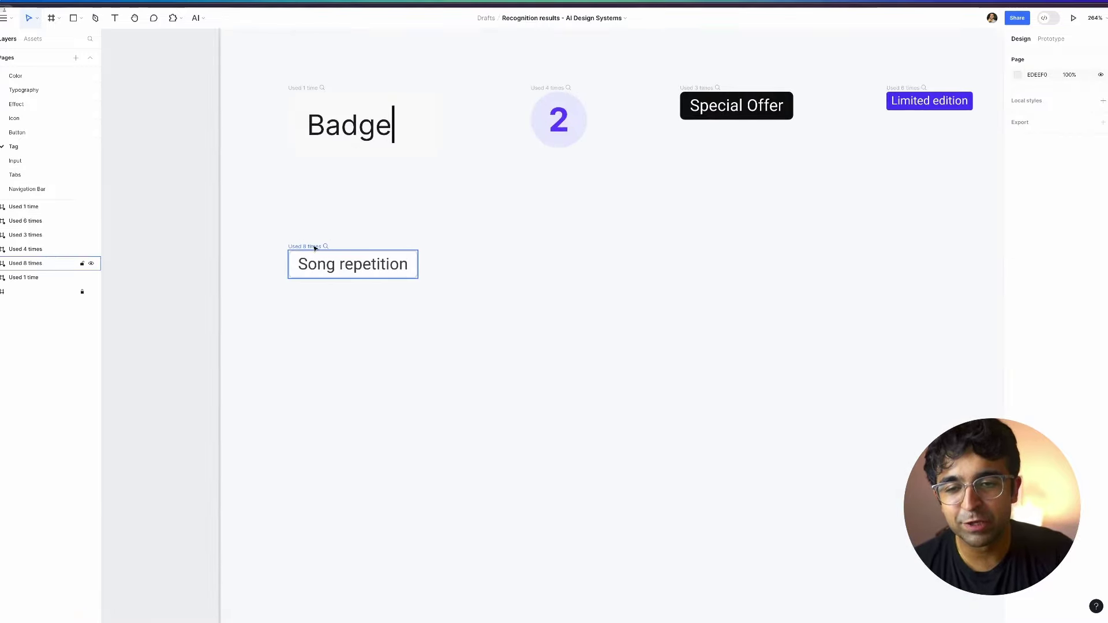
{"action": "left_click", "coordinate": [312, 246]}
{"action": "key", "text": "Escape"}
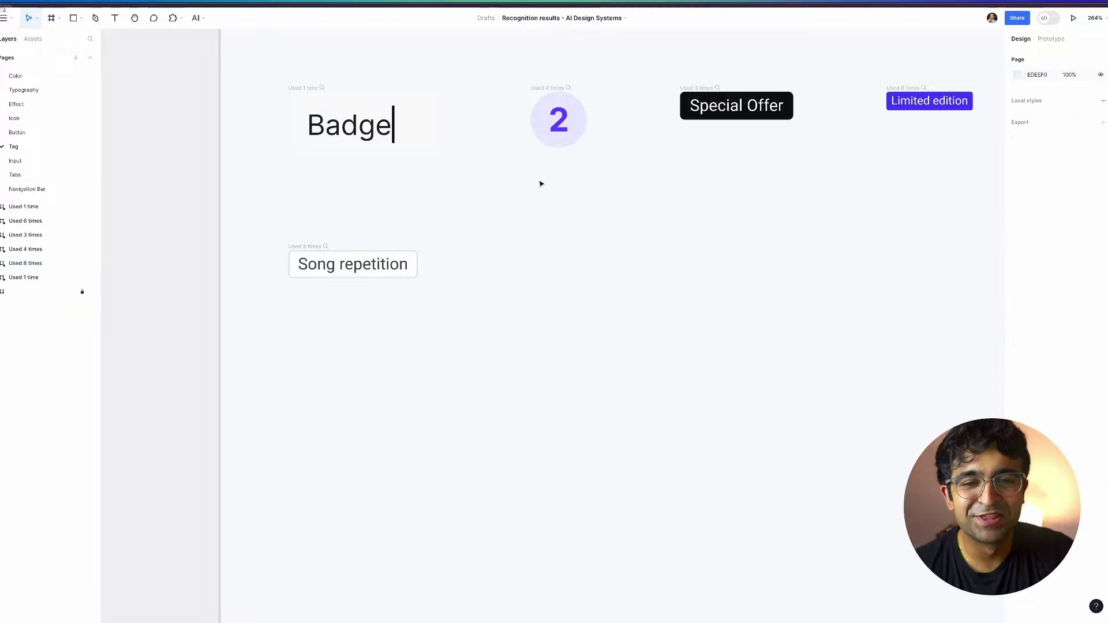
{"action": "scroll", "coordinate": [329, 264], "scroll_direction": "down", "scroll_amount": 5}
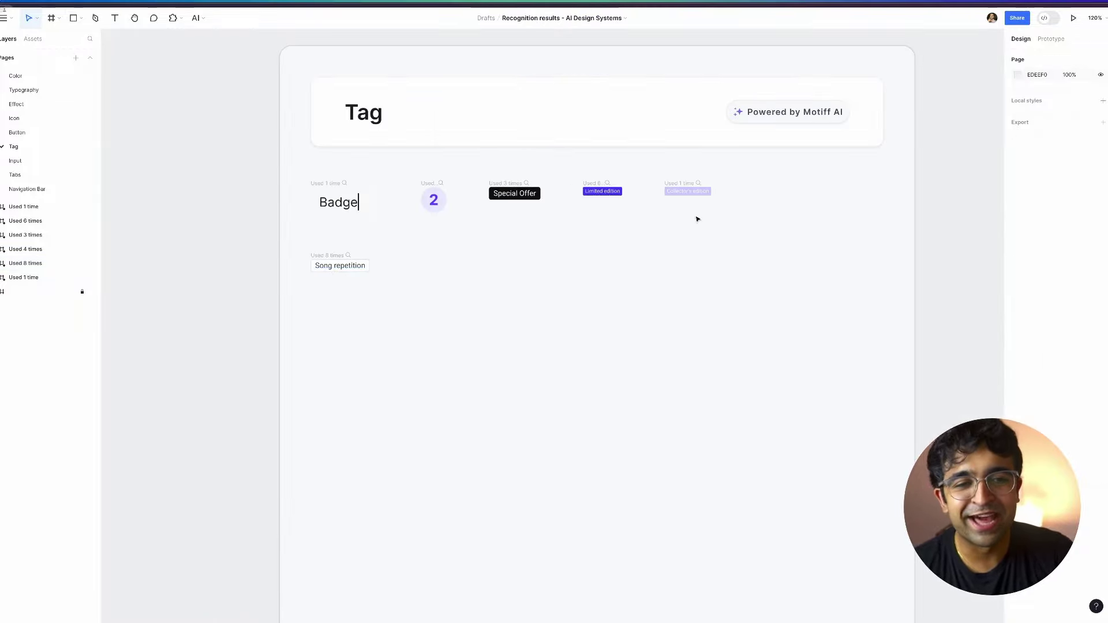
{"action": "scroll", "coordinate": [35, 170], "scroll_direction": "up", "scroll_amount": 1}
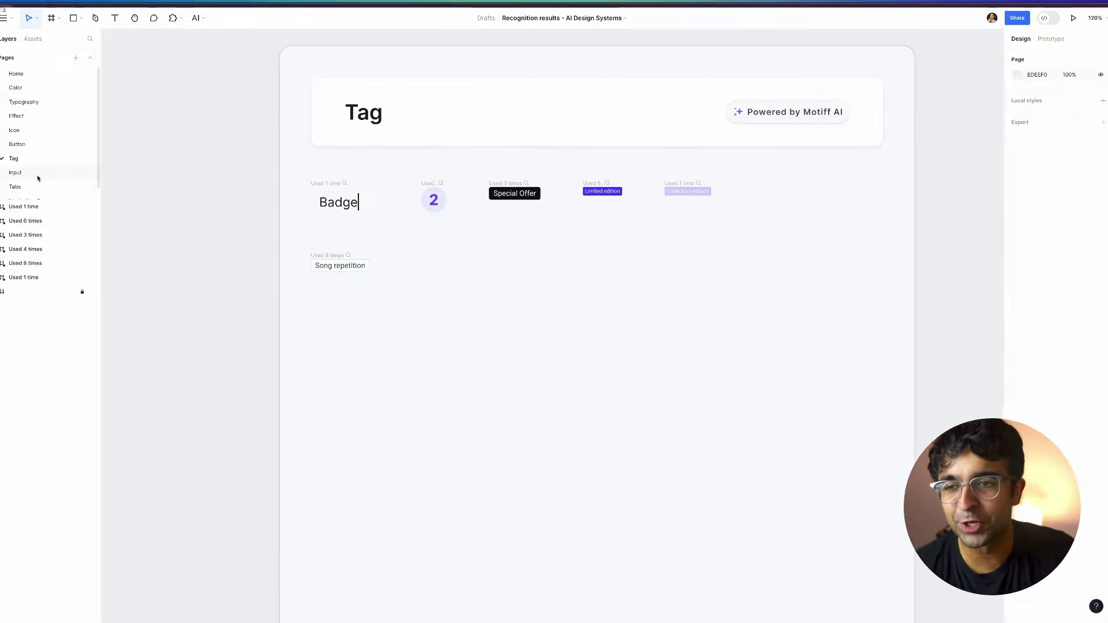
{"action": "left_click", "coordinate": [54, 72]}
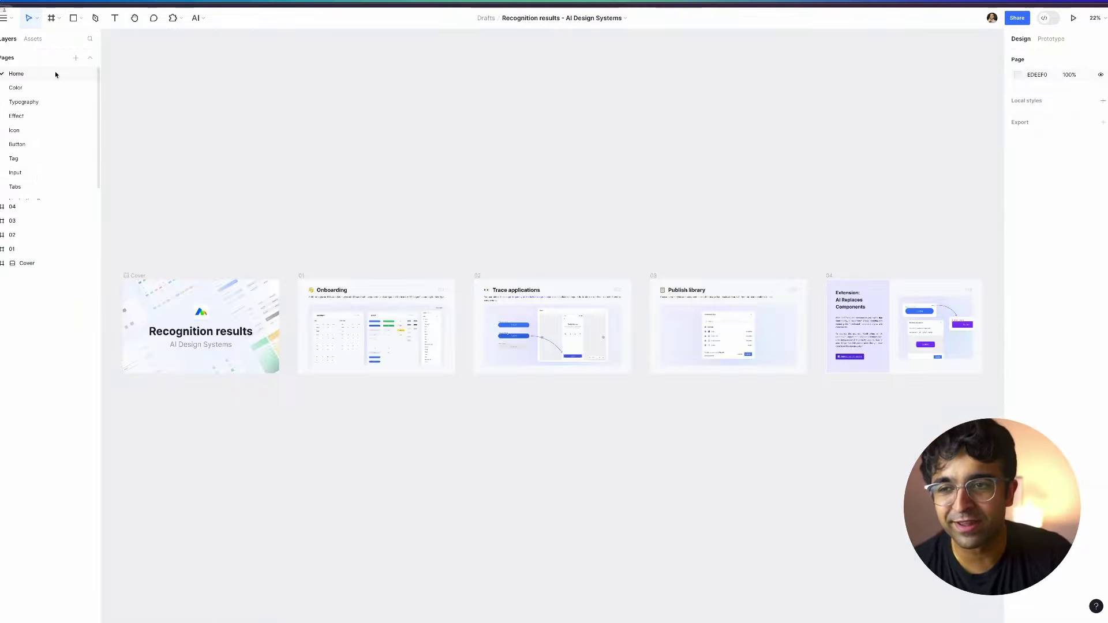
Switch to the Button page of the recognition results file.
{"action": "left_click", "coordinate": [26, 149]}
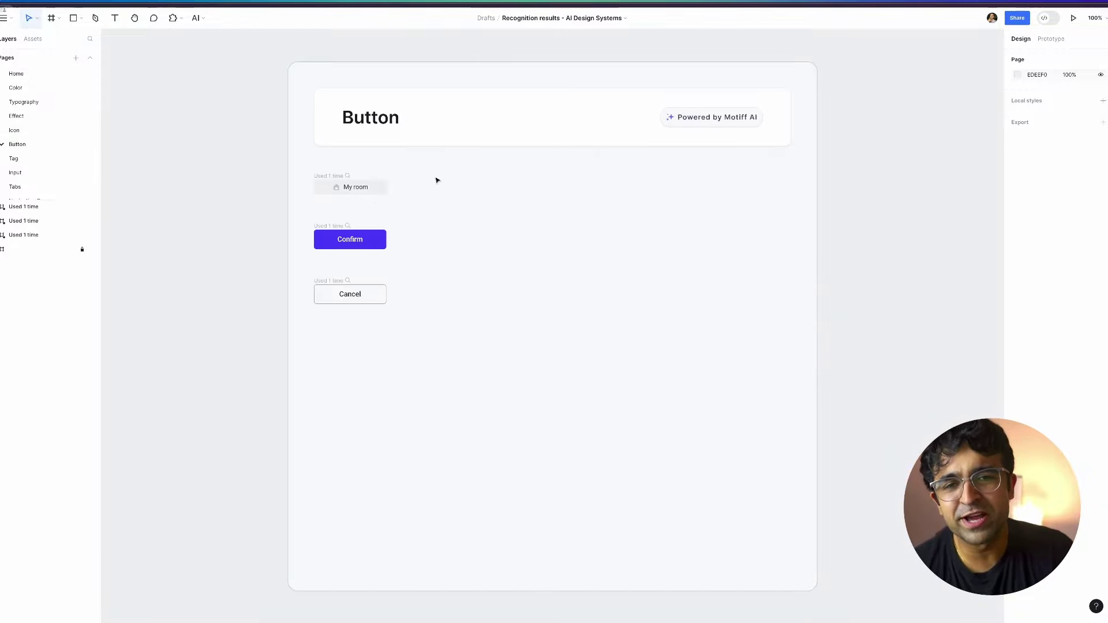